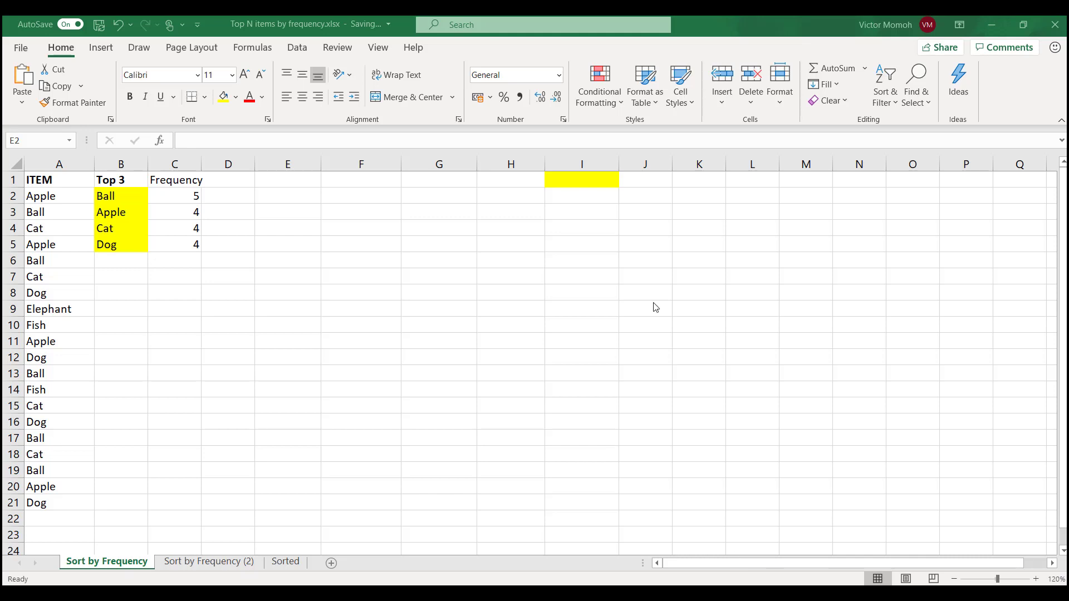
- Examine the item list in A2:A21 and the frequency formulas in C2 and C3
click(56, 196)
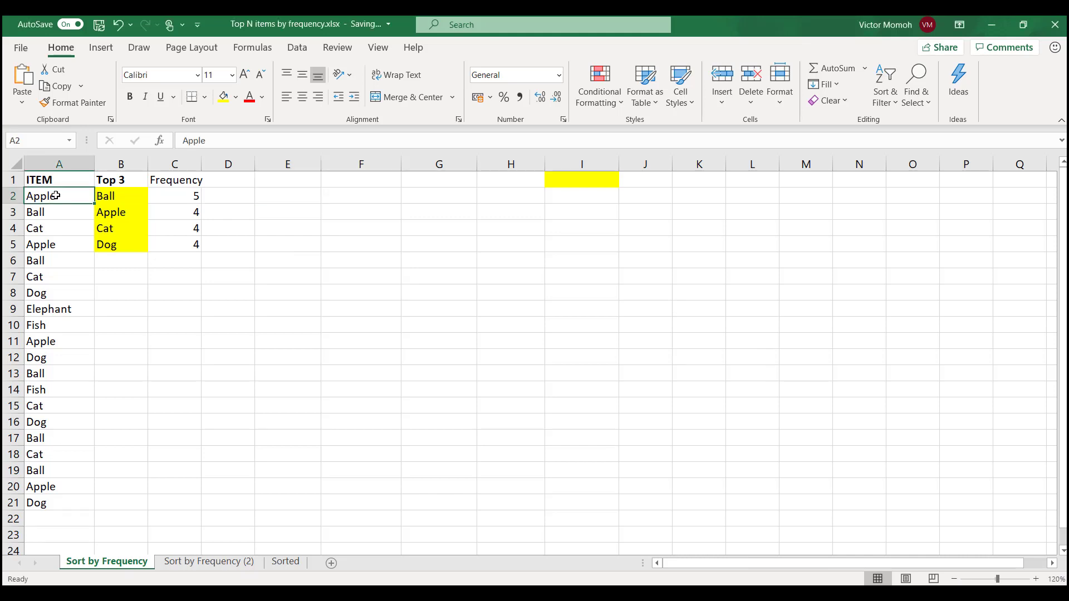
key(ctrl+shift+Down)
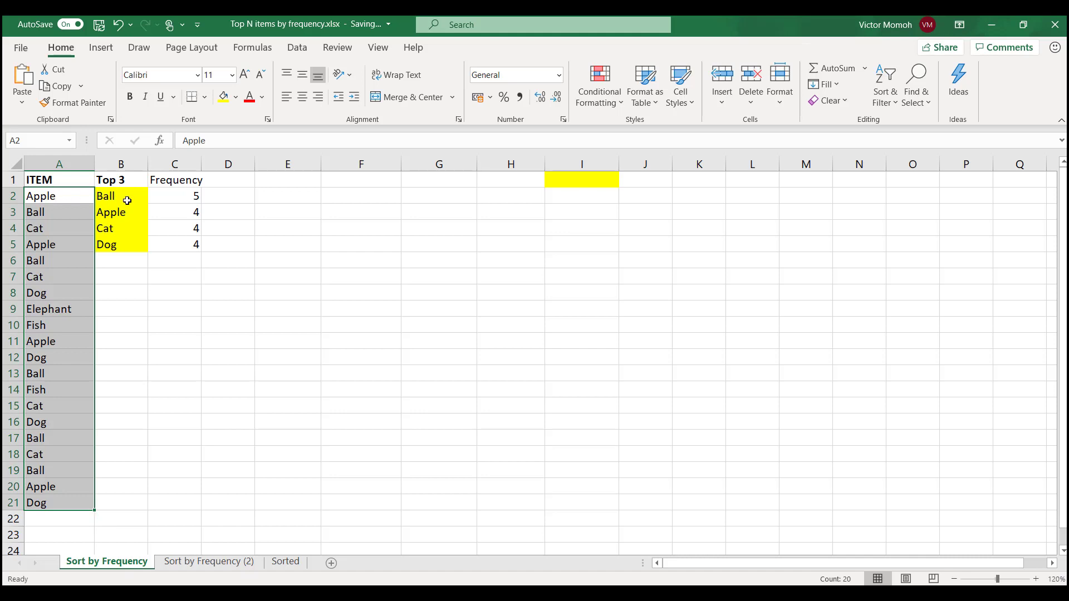
click(178, 200)
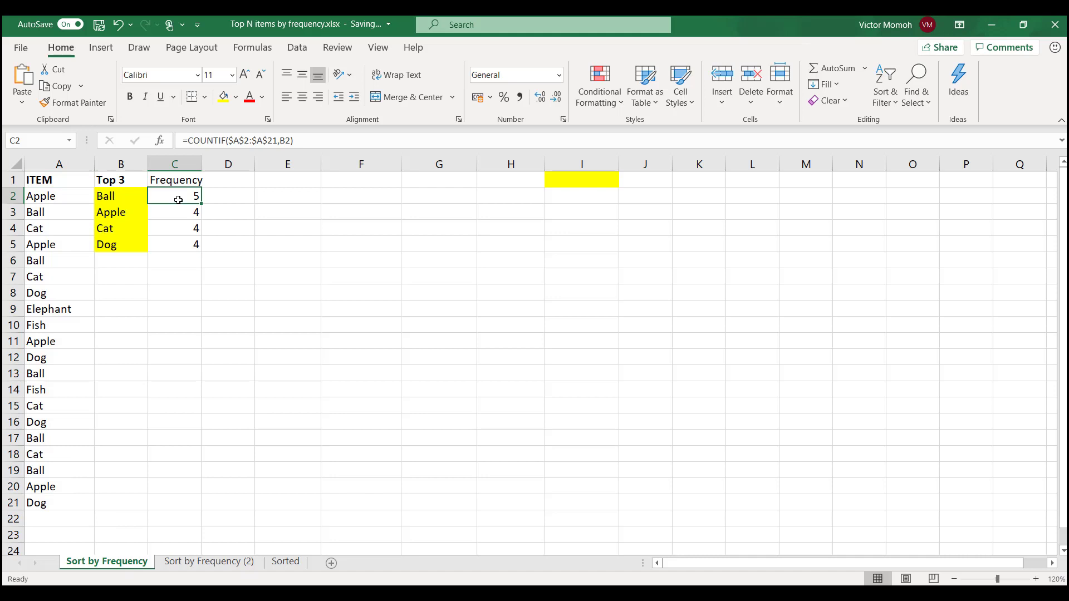
click(180, 215)
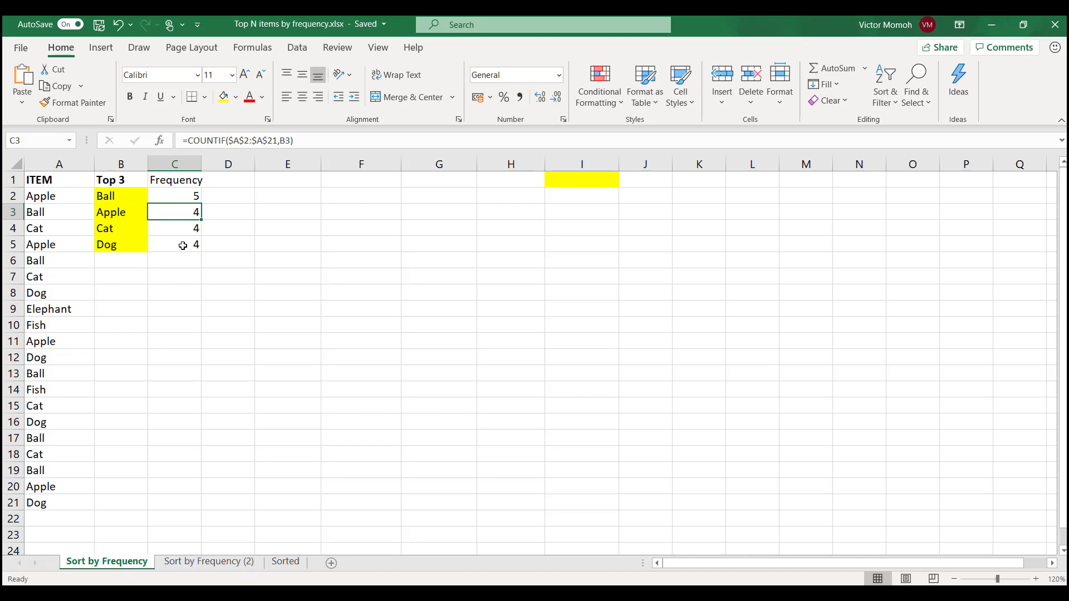
- Enter the heading UNIQUE in cell E3
click(287, 213)
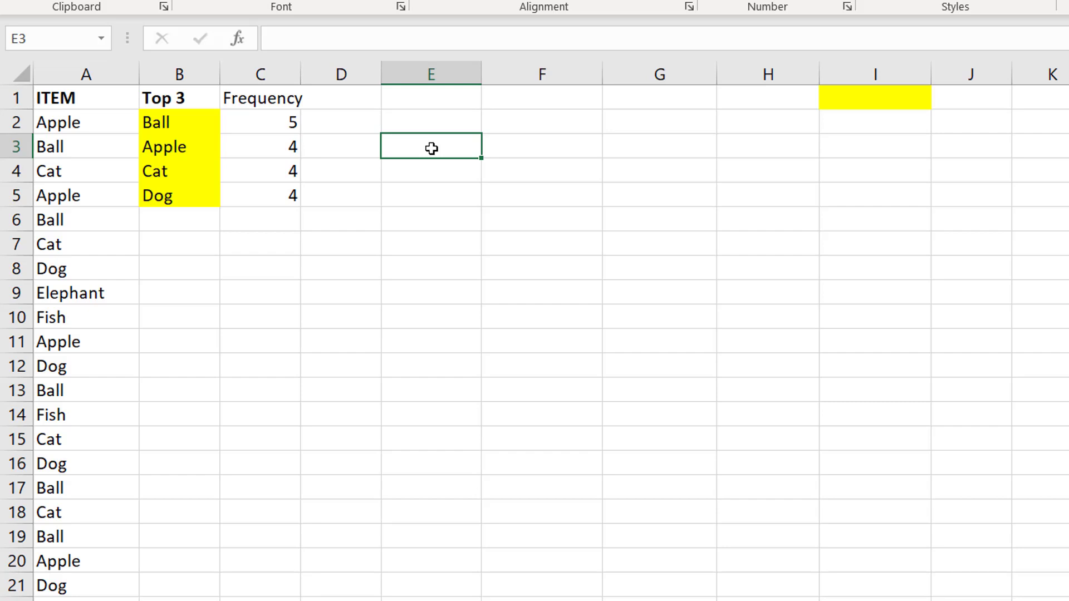
text(UNIQUE)
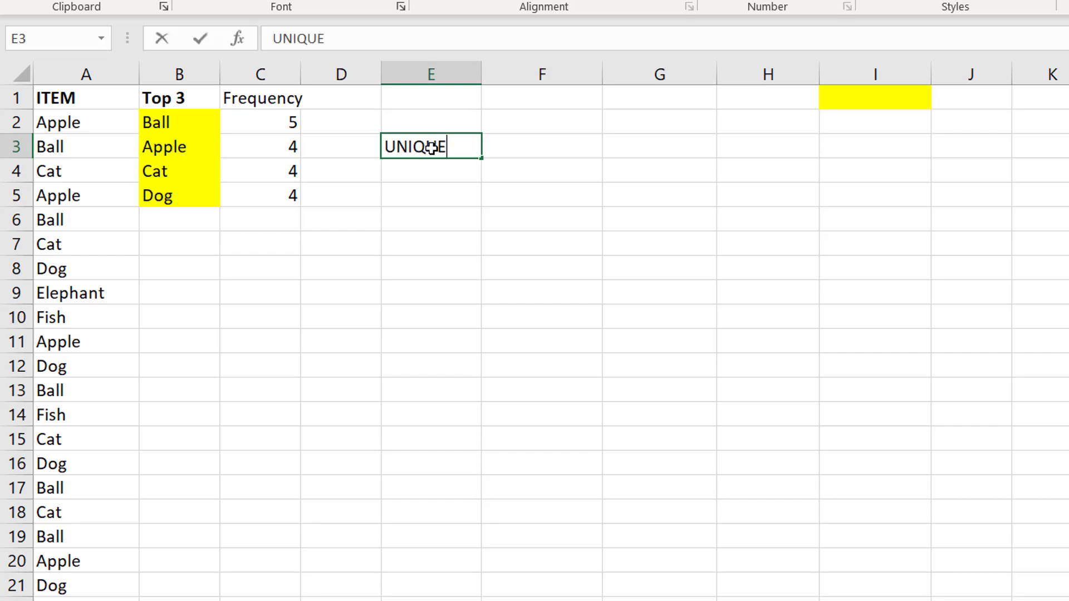
key(Return)
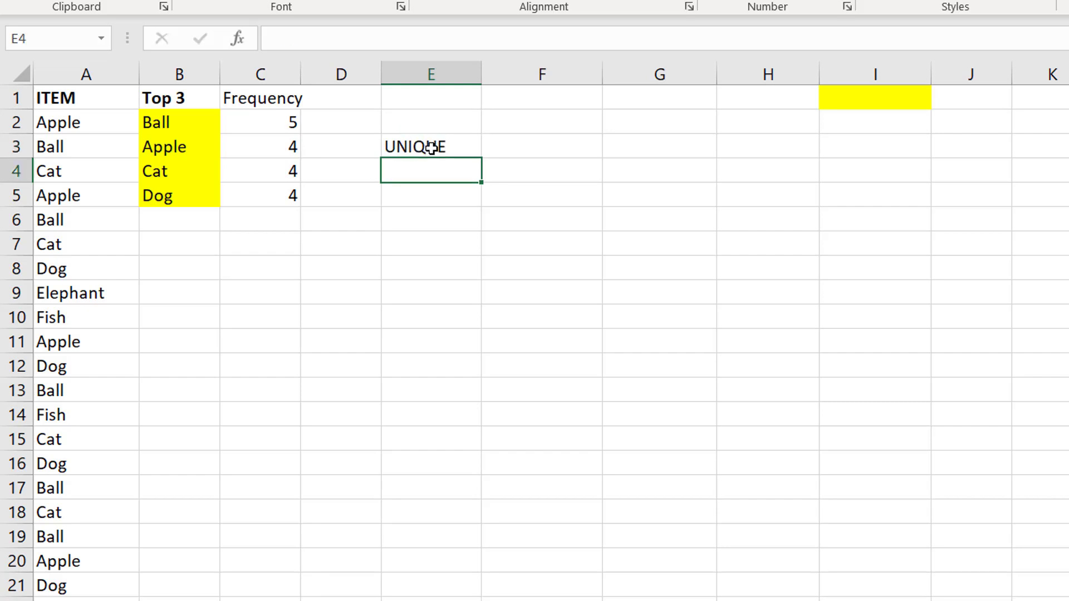
- List the distinct items from A2:A21 below the UNIQUE heading with =UNIQUE(A2:A21) in E4
text(=uni)
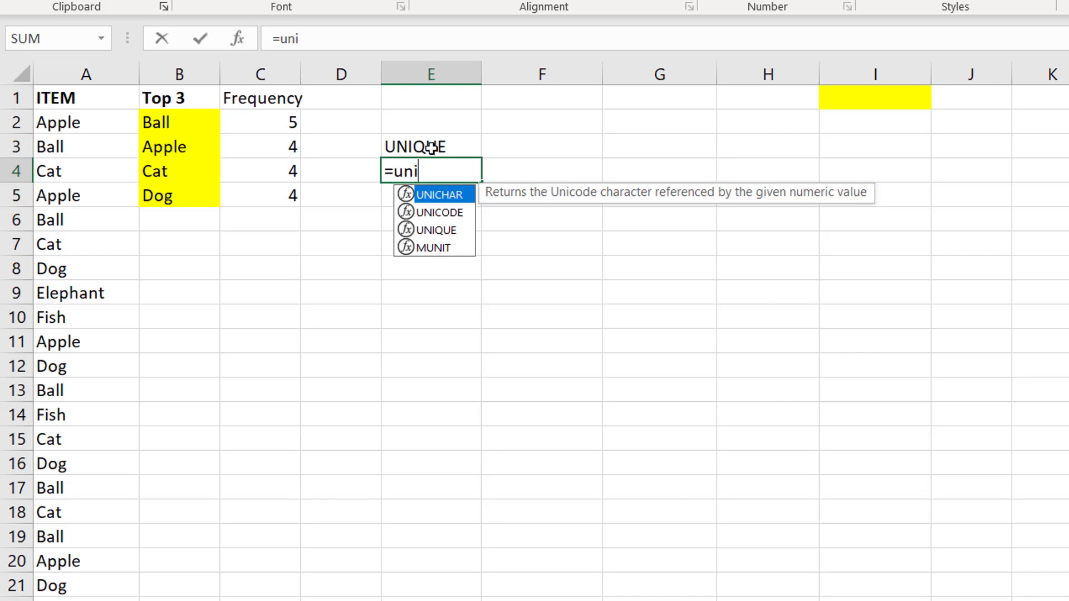
text(q)
key(Tab)
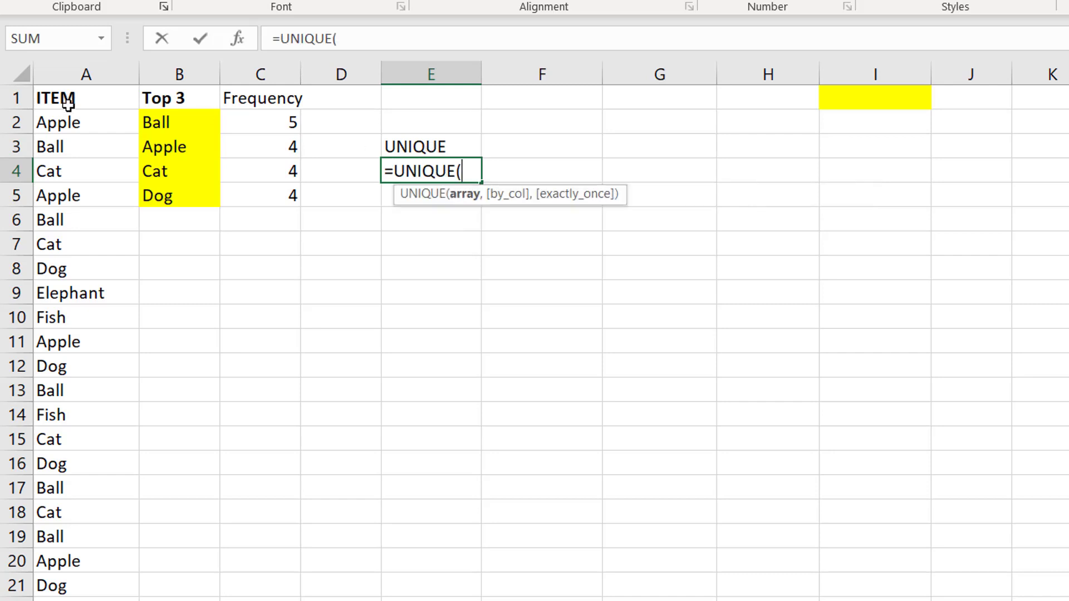
click(75, 122)
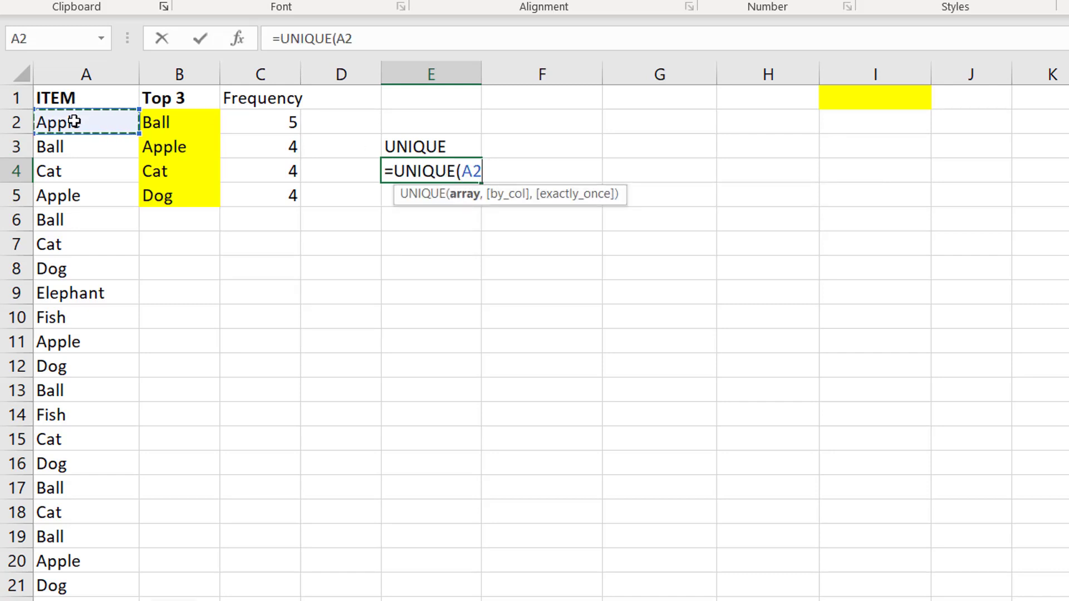
key(ctrl+shift+Down)
text())
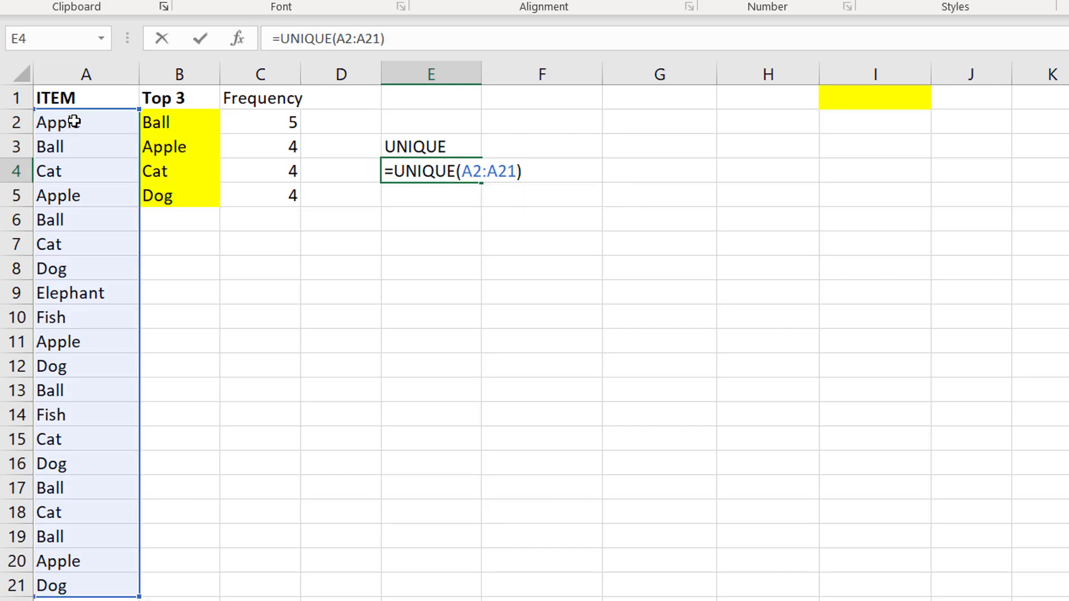
key(Return)
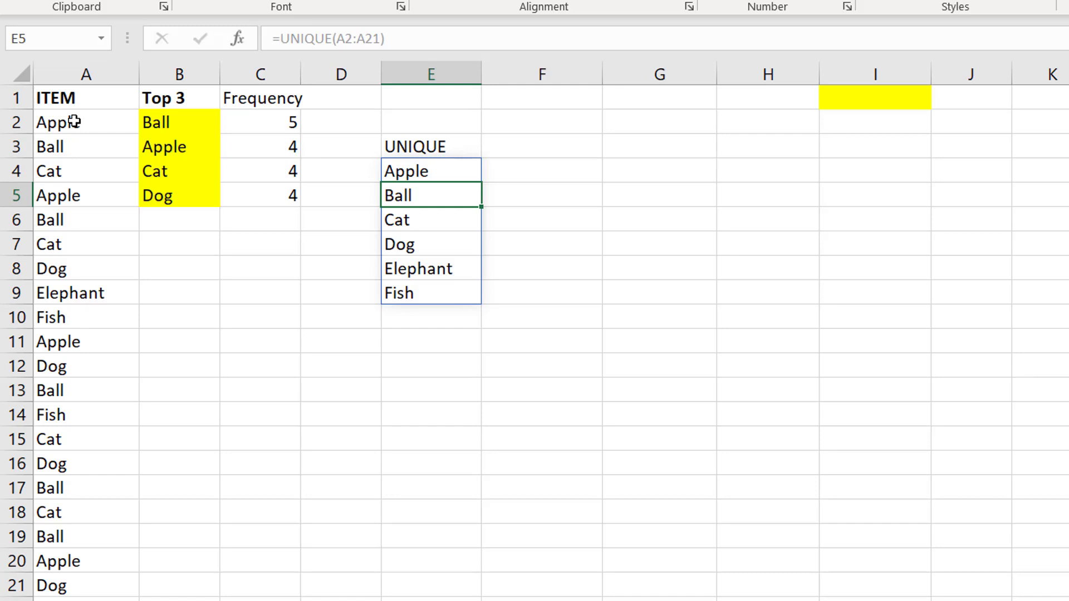
- Enter the heading FREQUENCY in F3, beside the UNIQUE heading
key(Up)
key(Up)
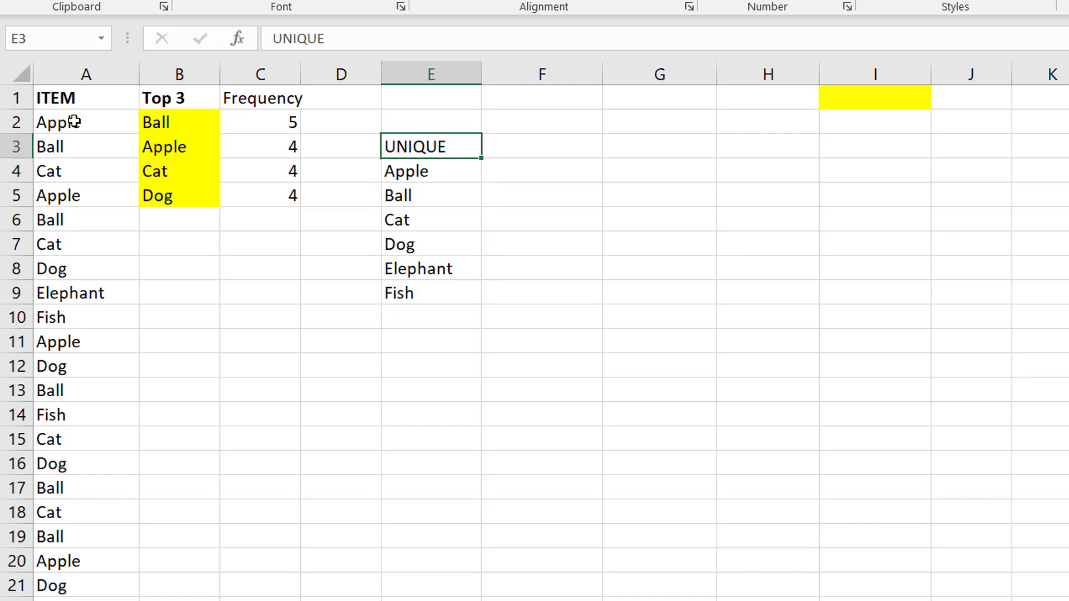
key(Right)
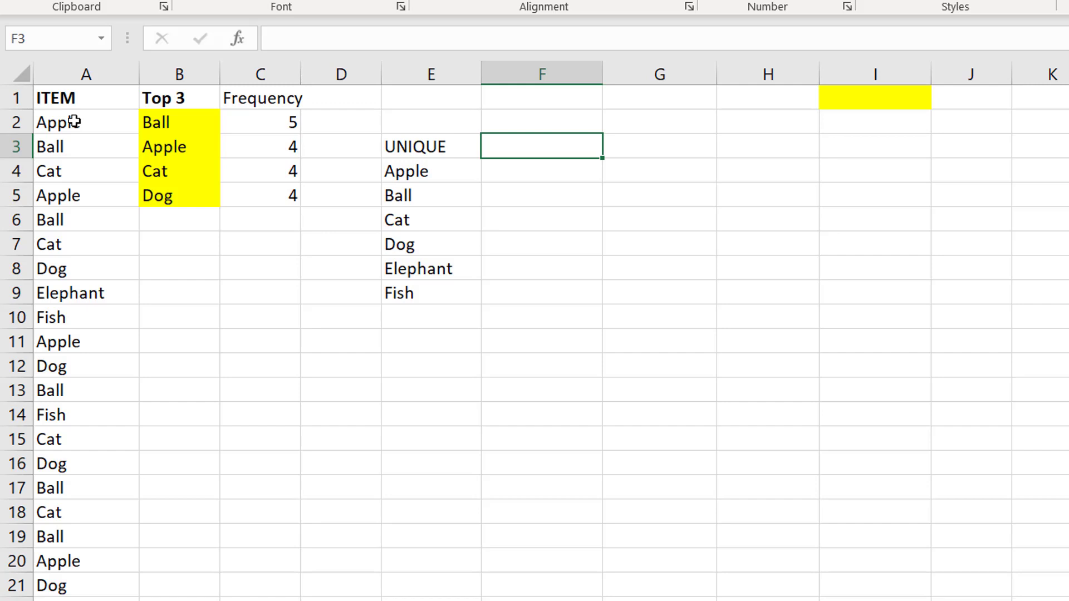
text(FREQU)
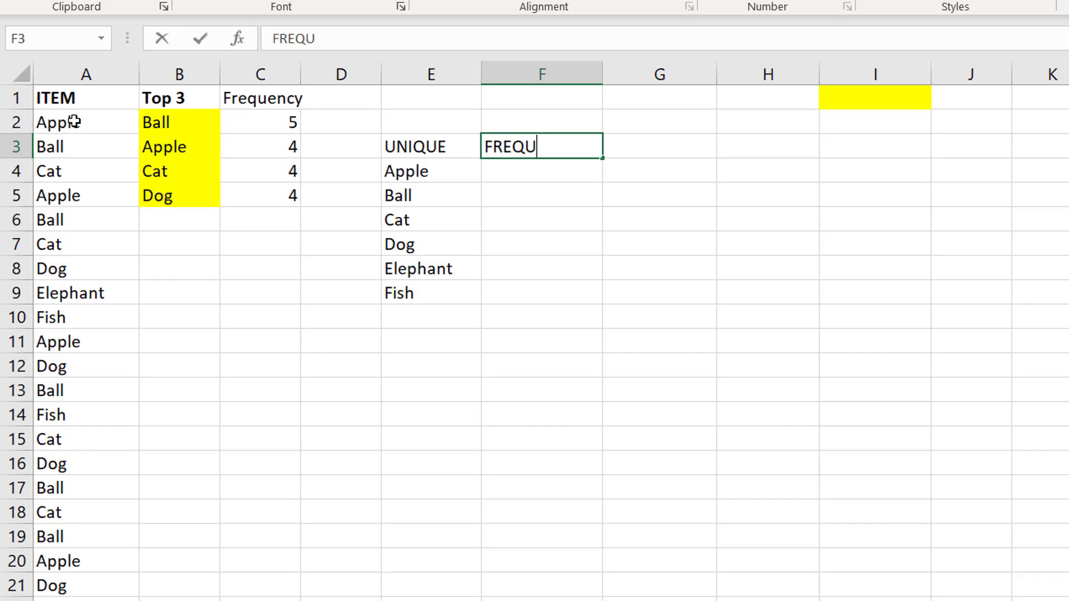
text(ENCY)
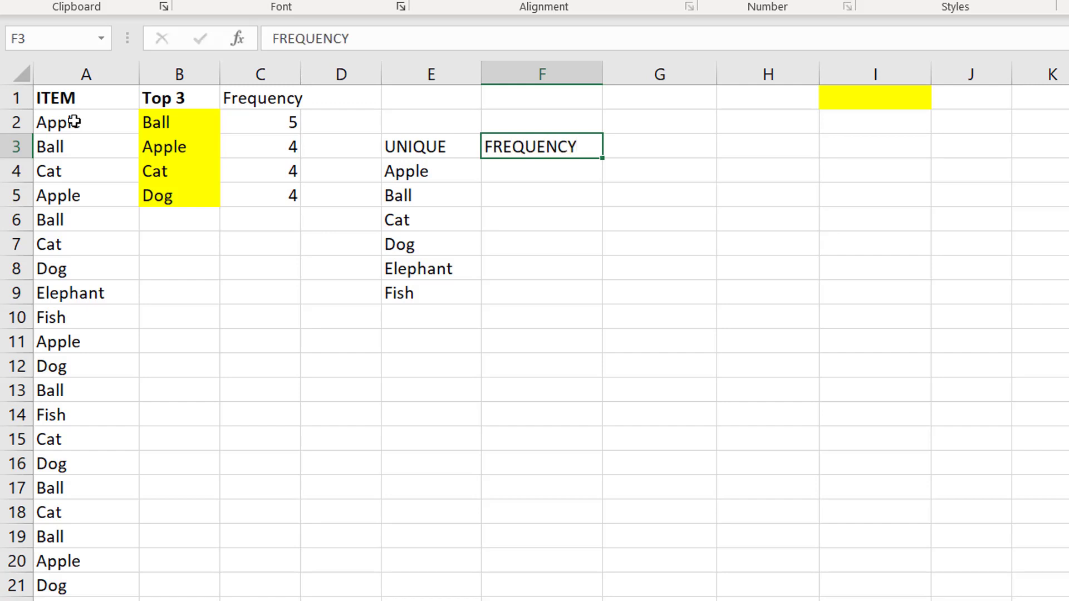
key(Return)
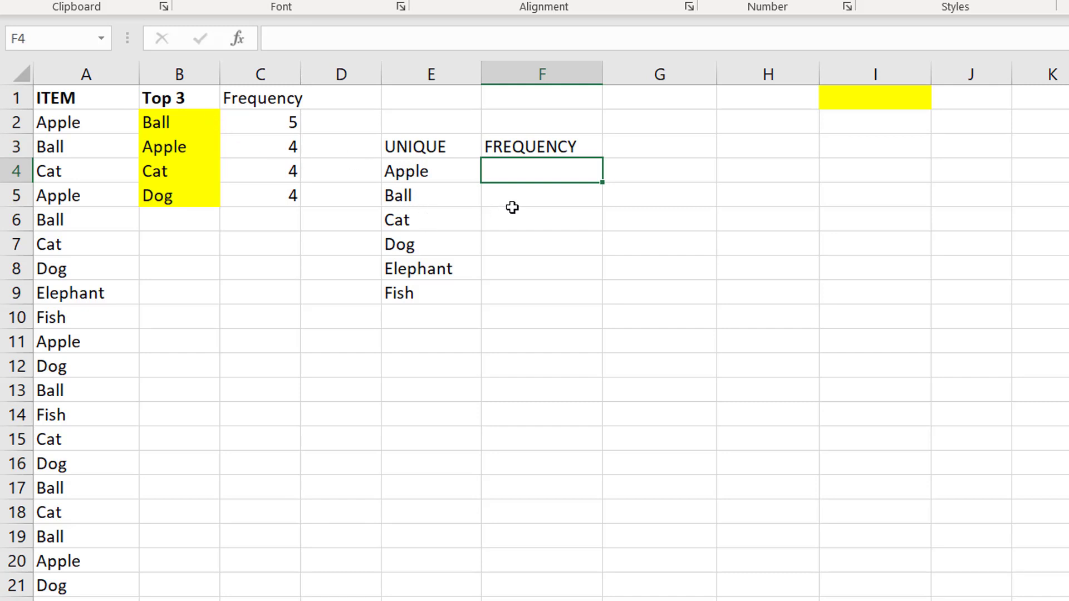
- Count each unique item's occurrences with =COUNTIF($A$2:$A$21,E4) in F4, filled down to F9
text(=counti)
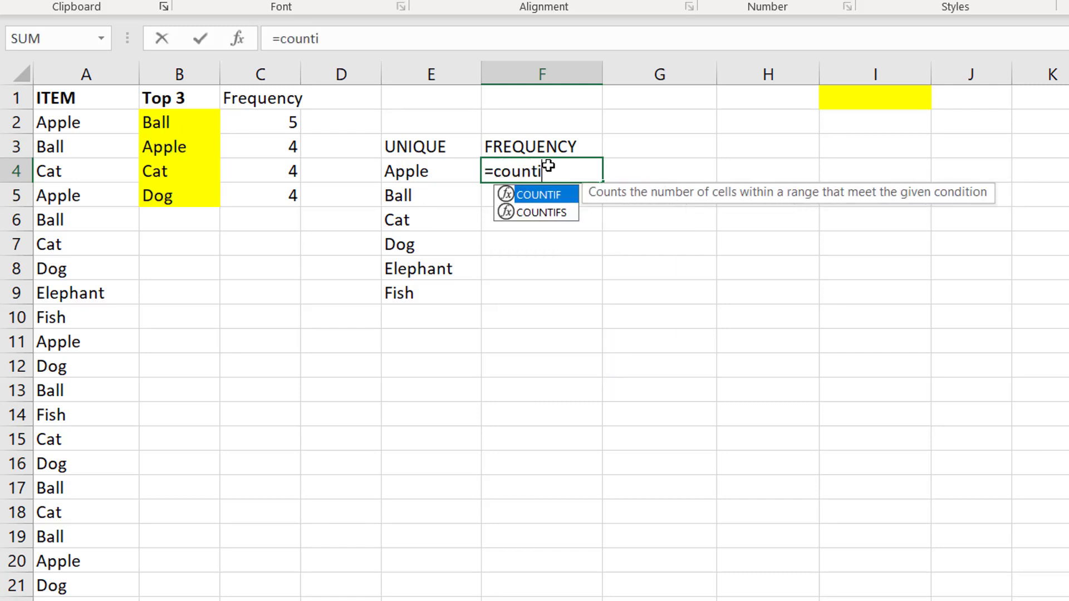
key(Tab)
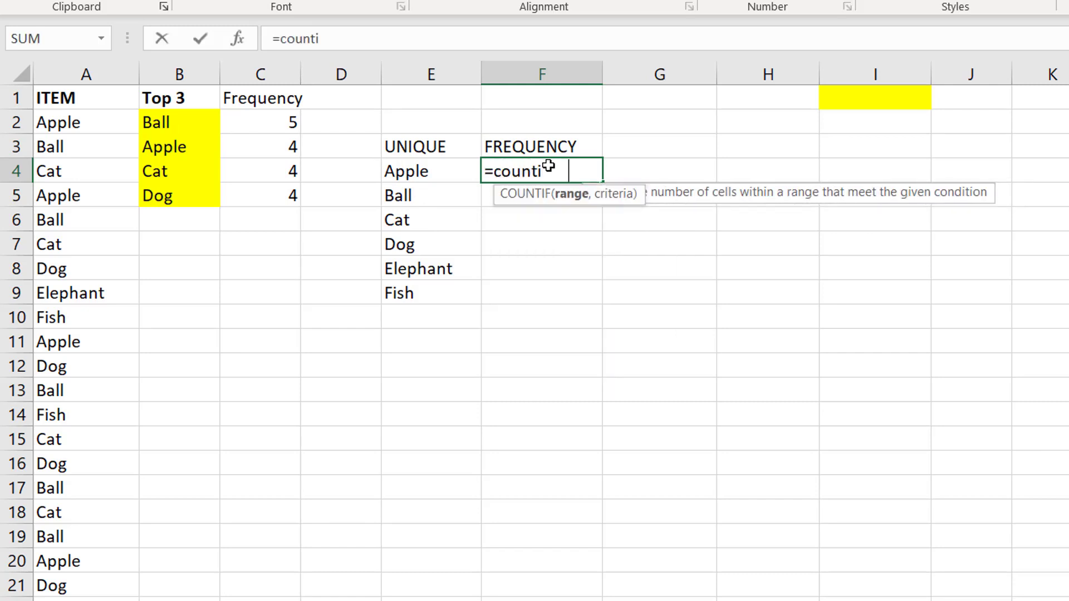
click(108, 122)
key(ctrl+shift+Down)
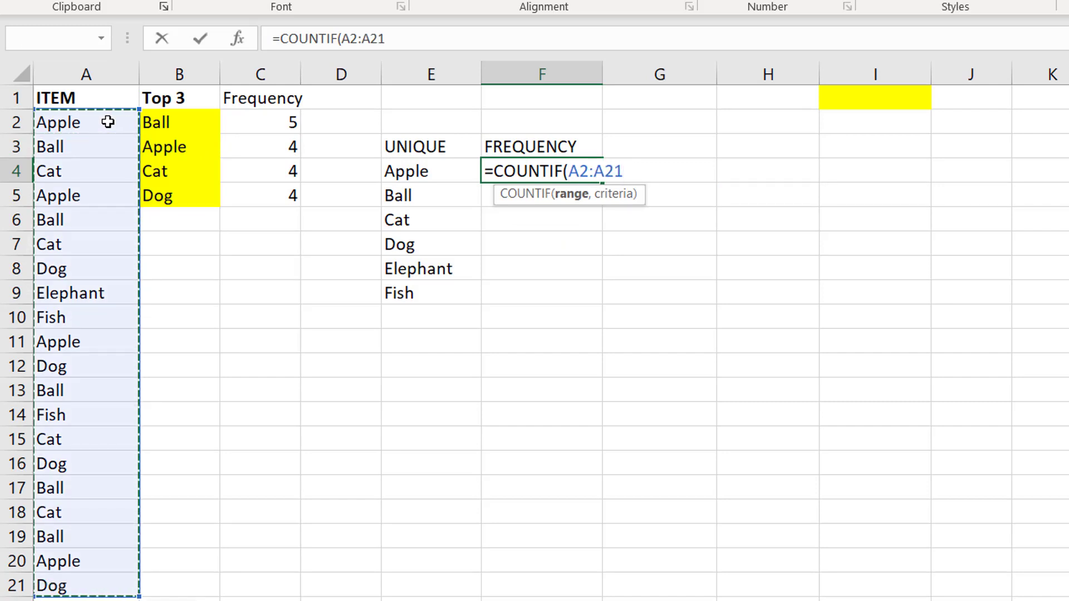
key(F4)
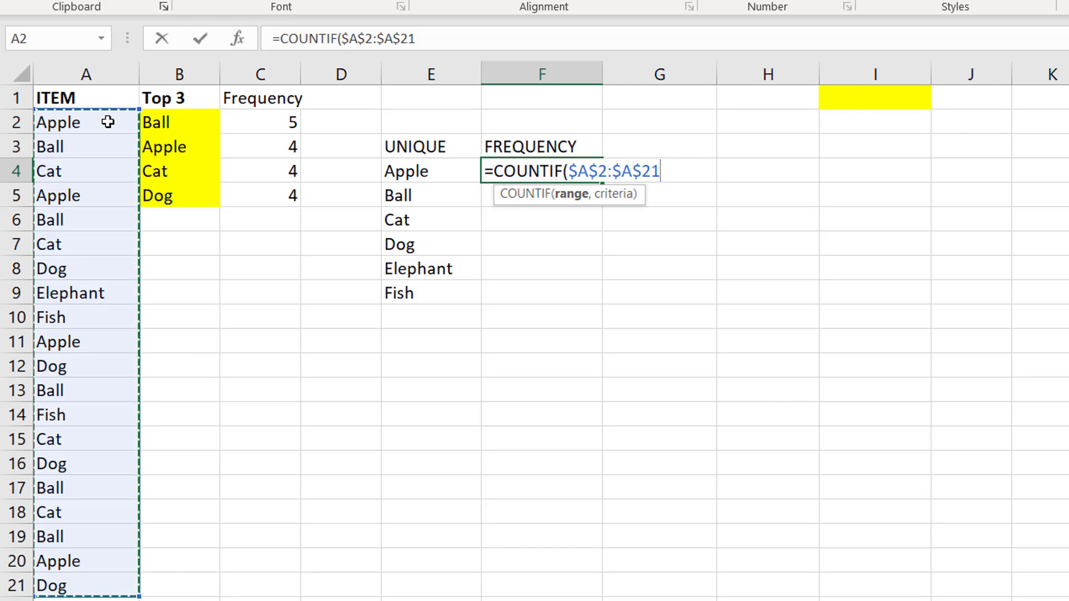
text(,)
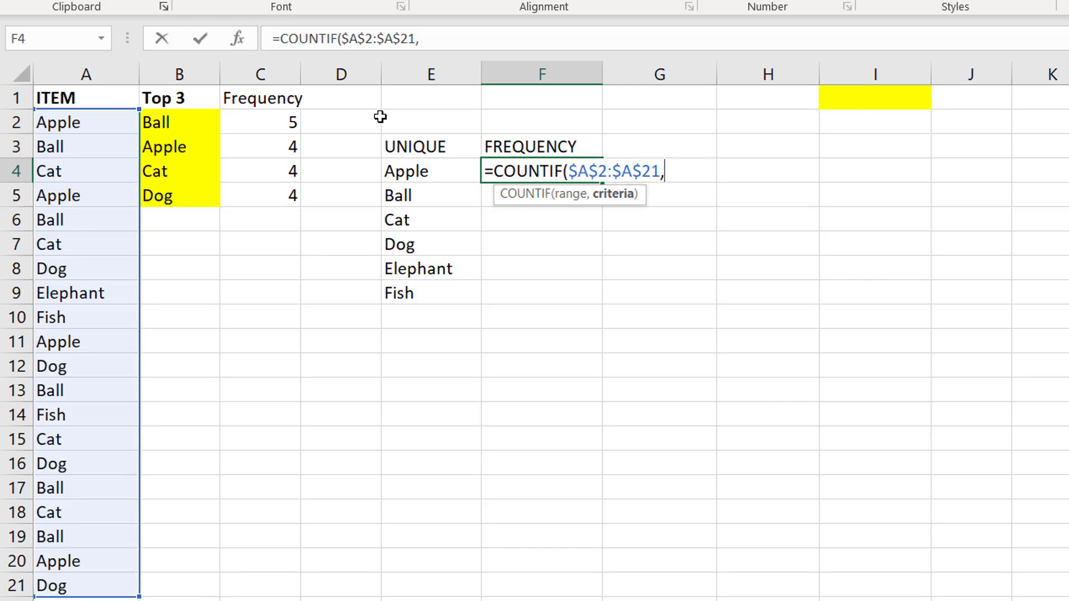
click(418, 171)
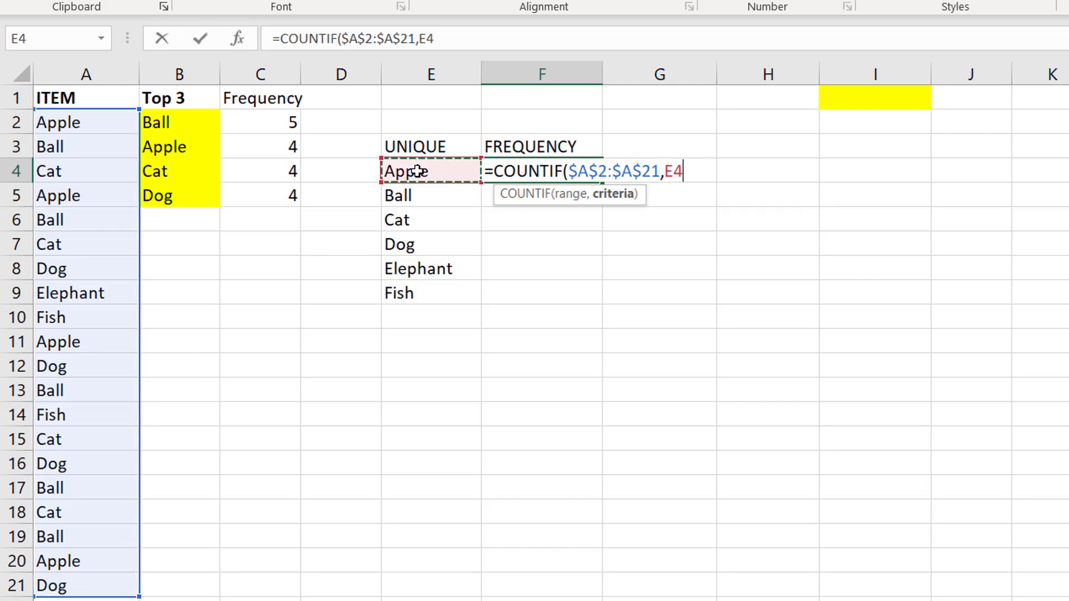
text())
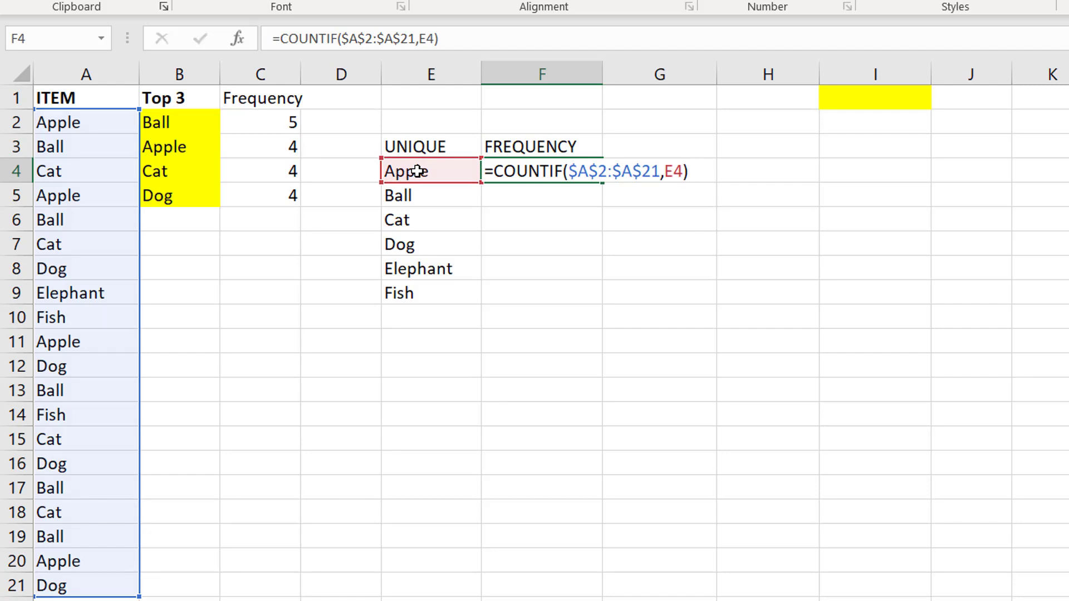
key(ctrl+Return)
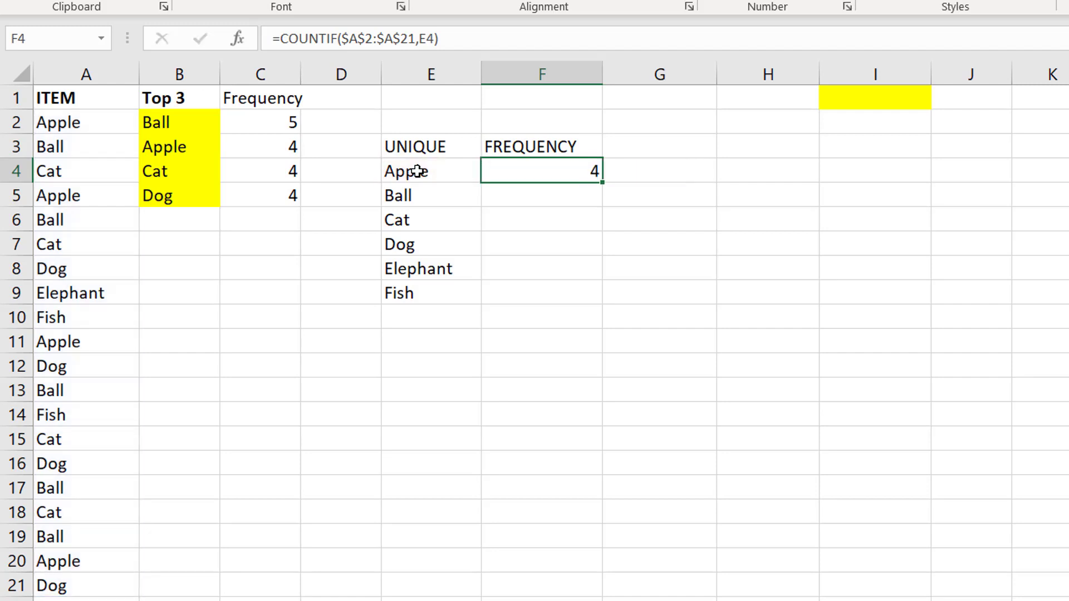
double_click(604, 187)
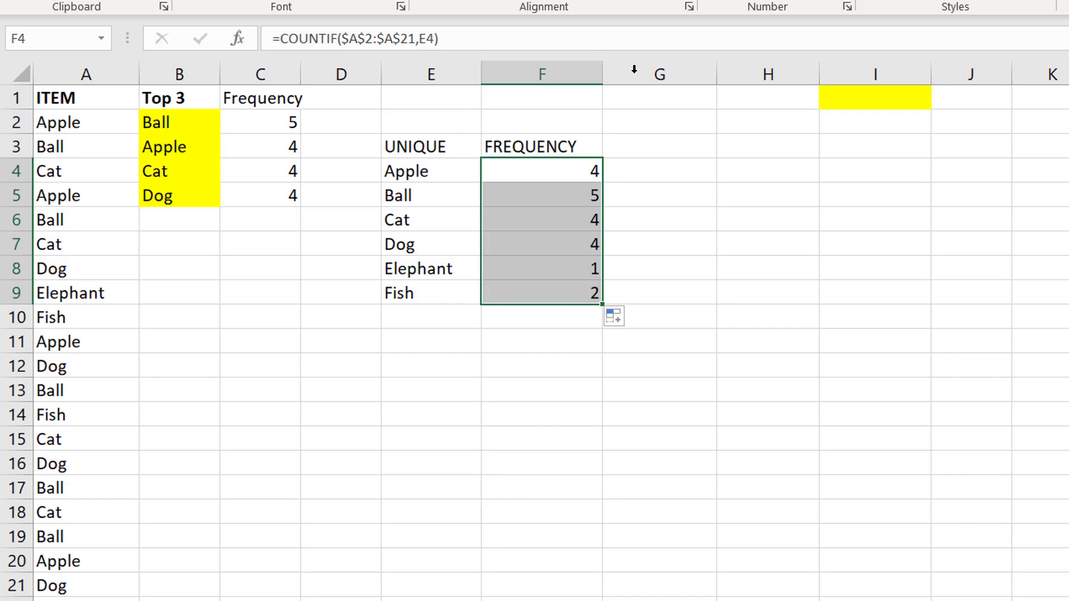
- Enter the heading SORTED in G3, beside the FREQUENCY heading
click(661, 146)
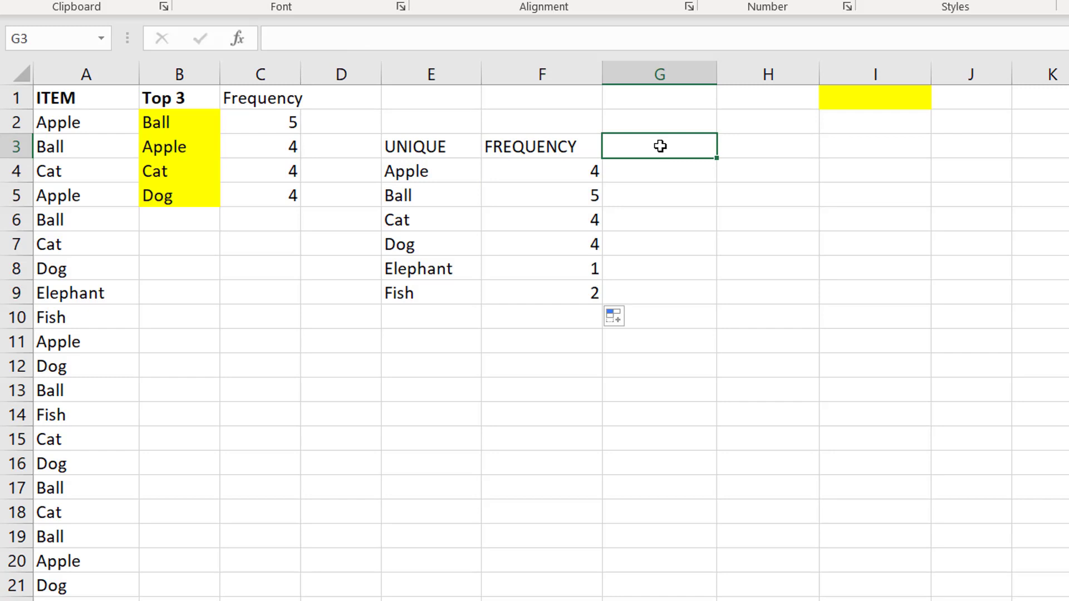
text(SO)
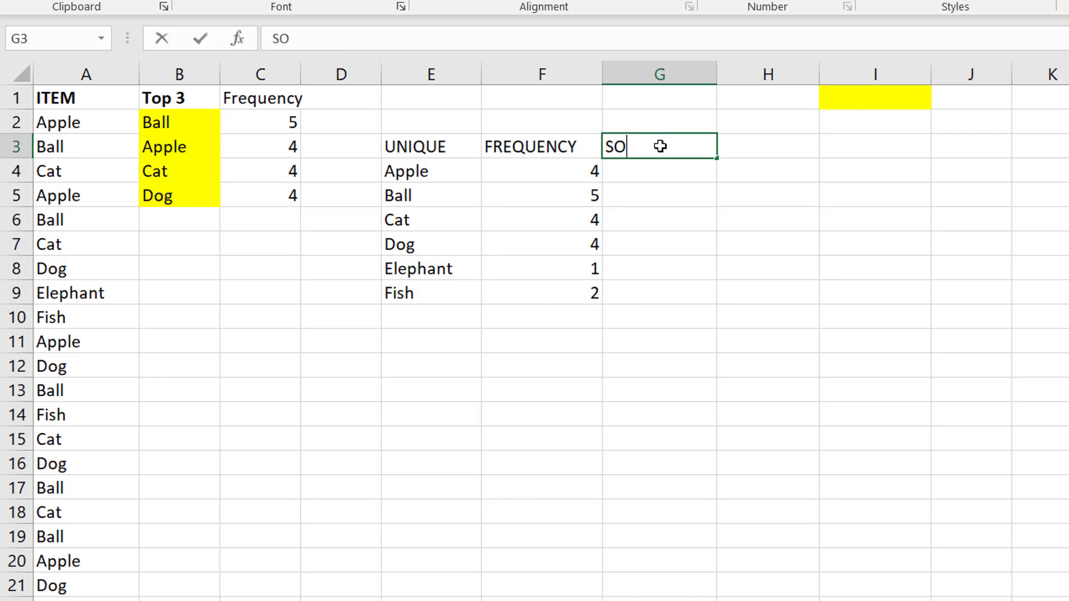
text(RTED)
key(Return)
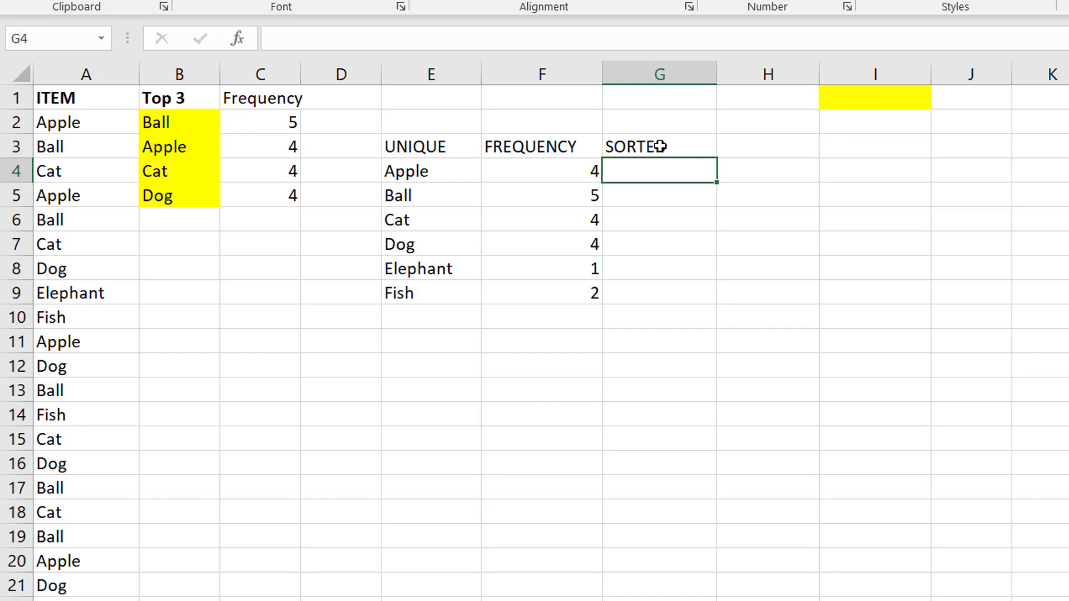
- Sort the unique items and their counts by descending frequency with =SORTBY(E4:F9,F4:F9,-1) in G4
text(=sort)
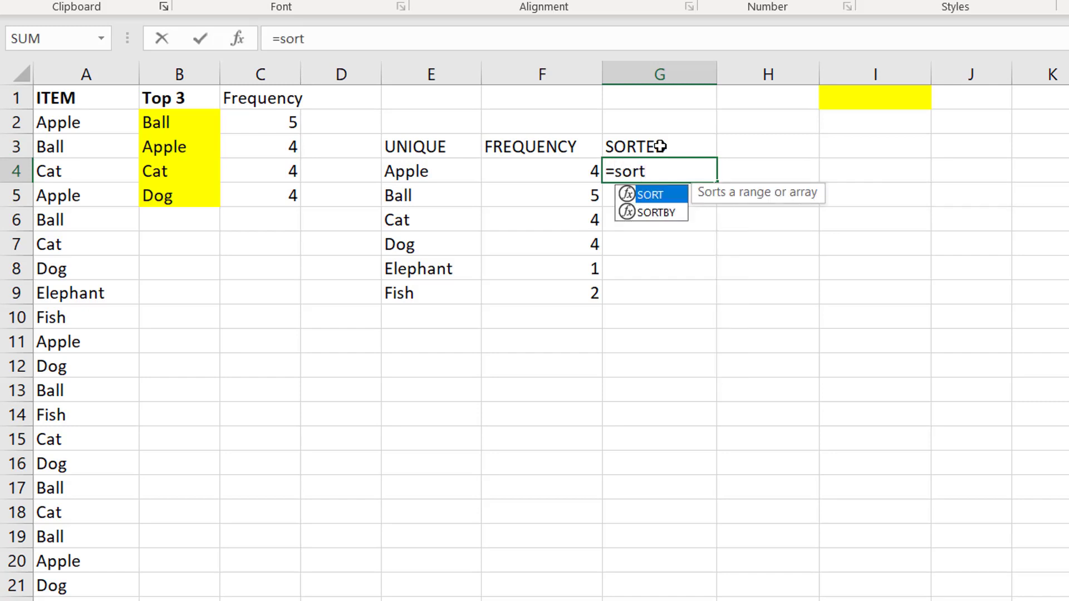
key(Down)
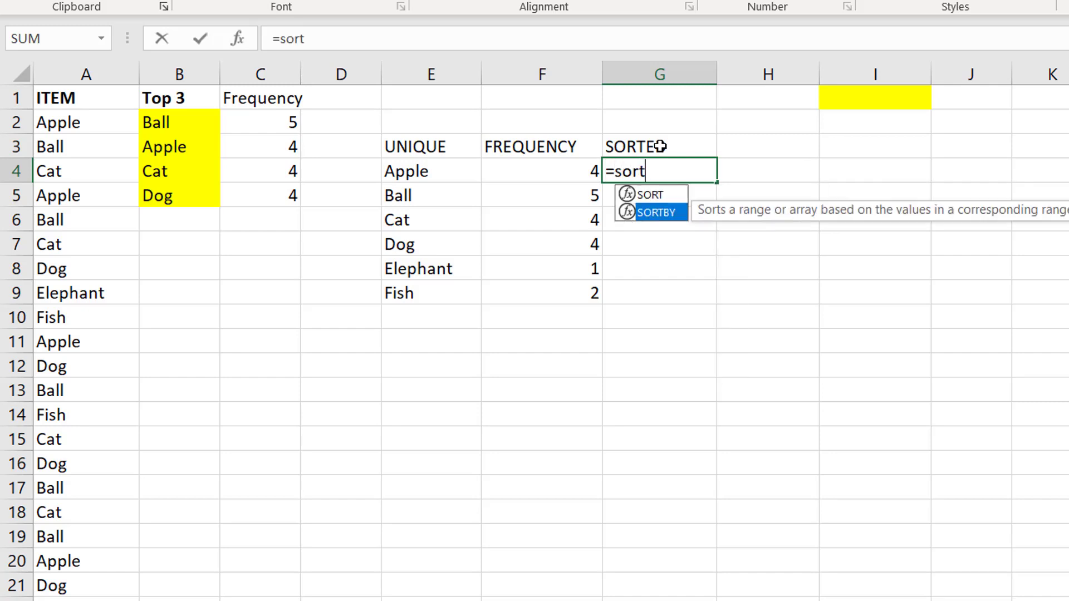
key(Tab)
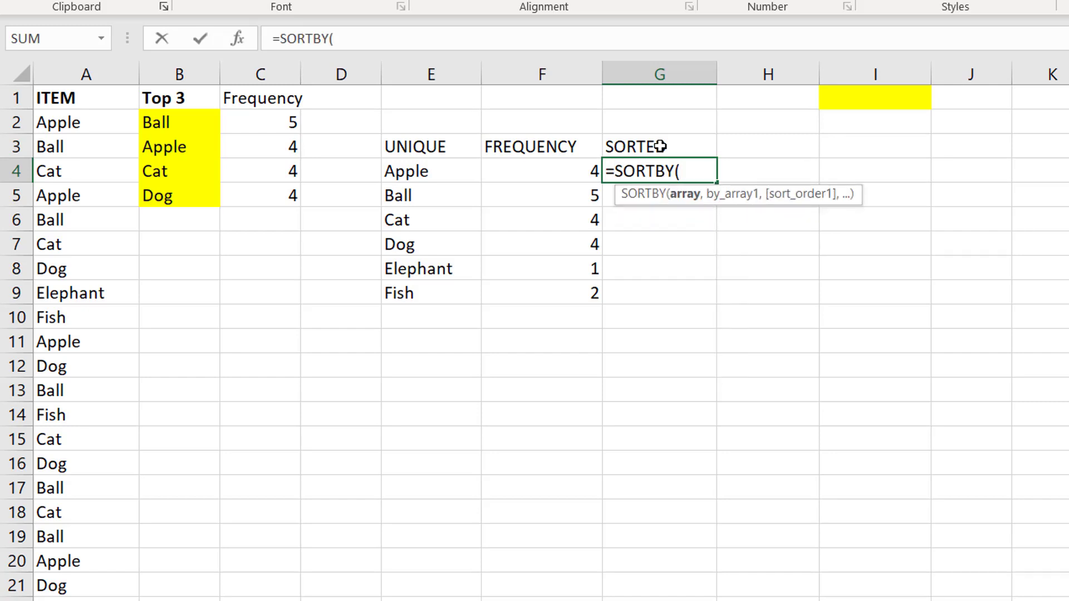
click(423, 170)
key(shift+Right)
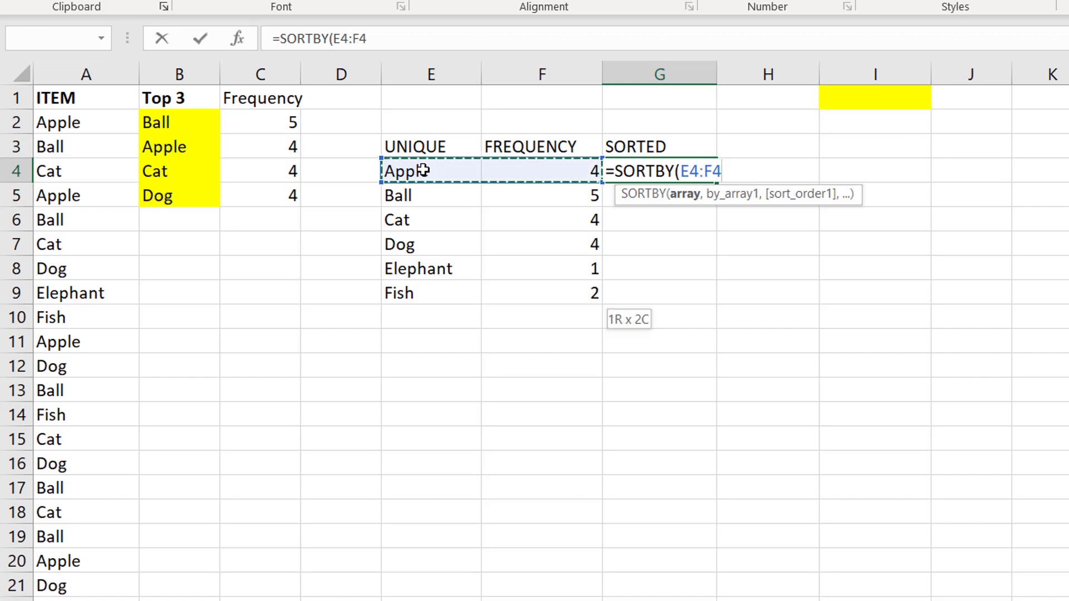
key(ctrl+shift+Down)
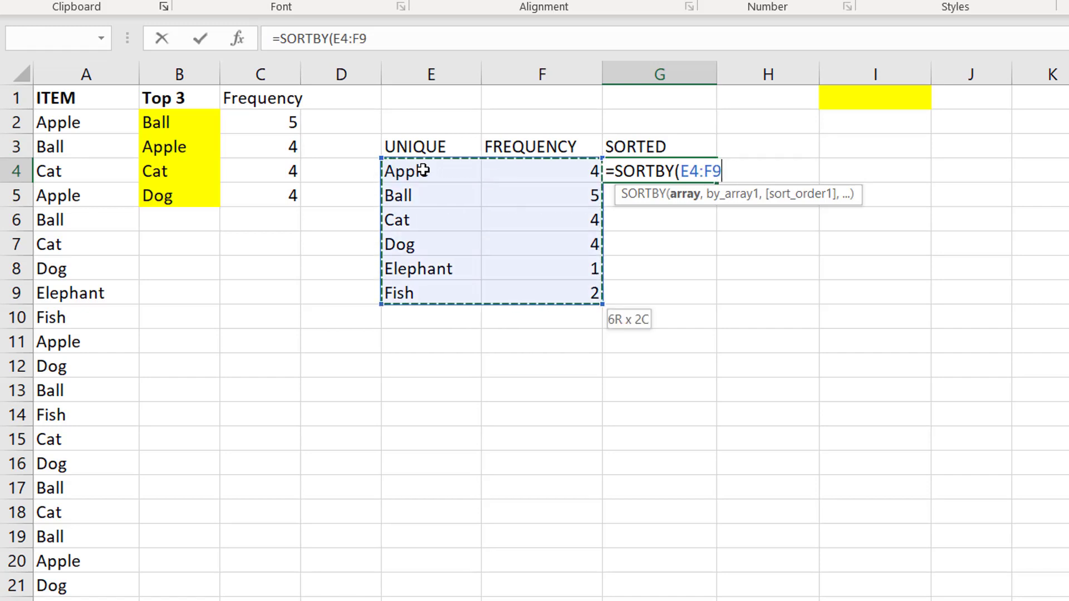
text(,)
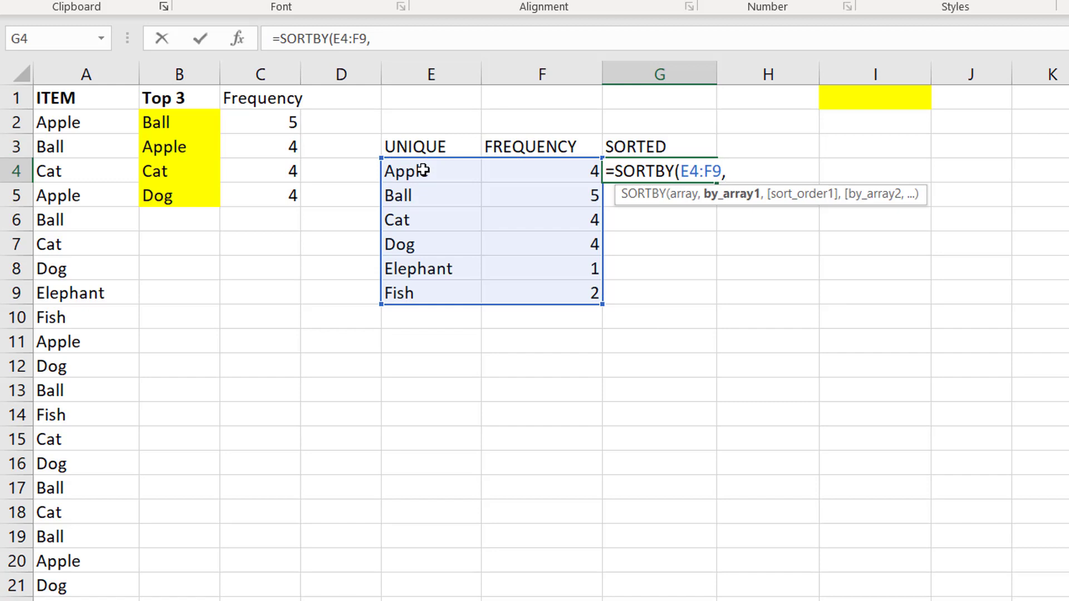
click(550, 170)
key(ctrl+shift+Down)
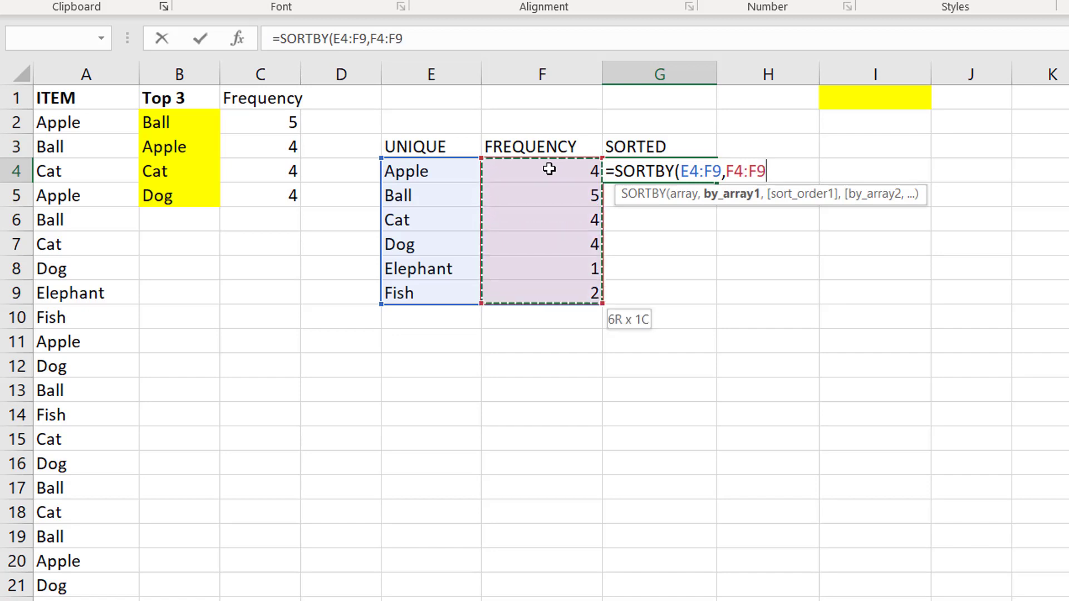
text(,)
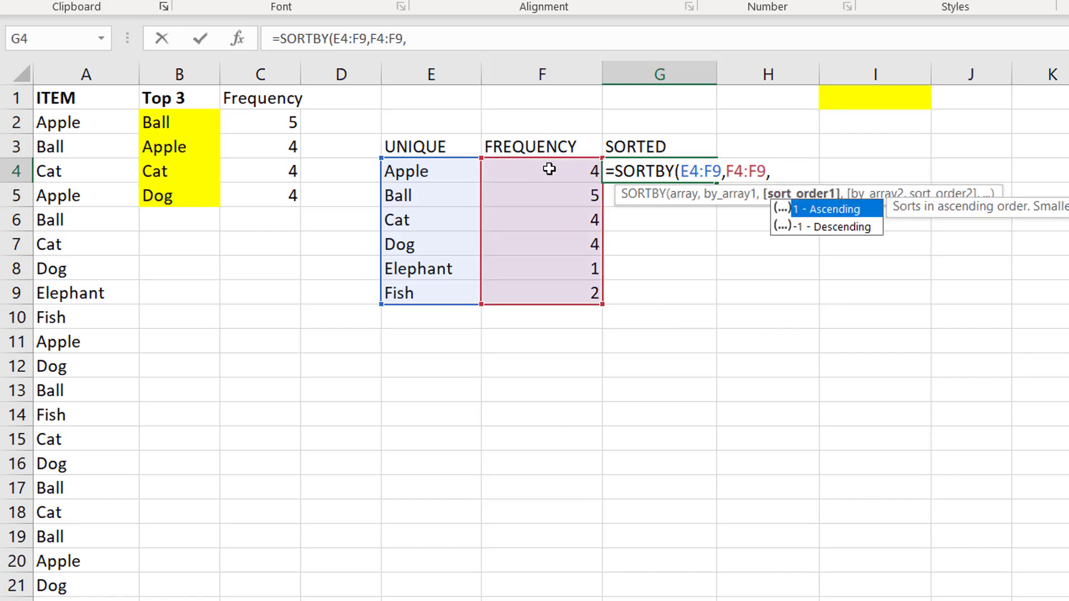
text(-1))
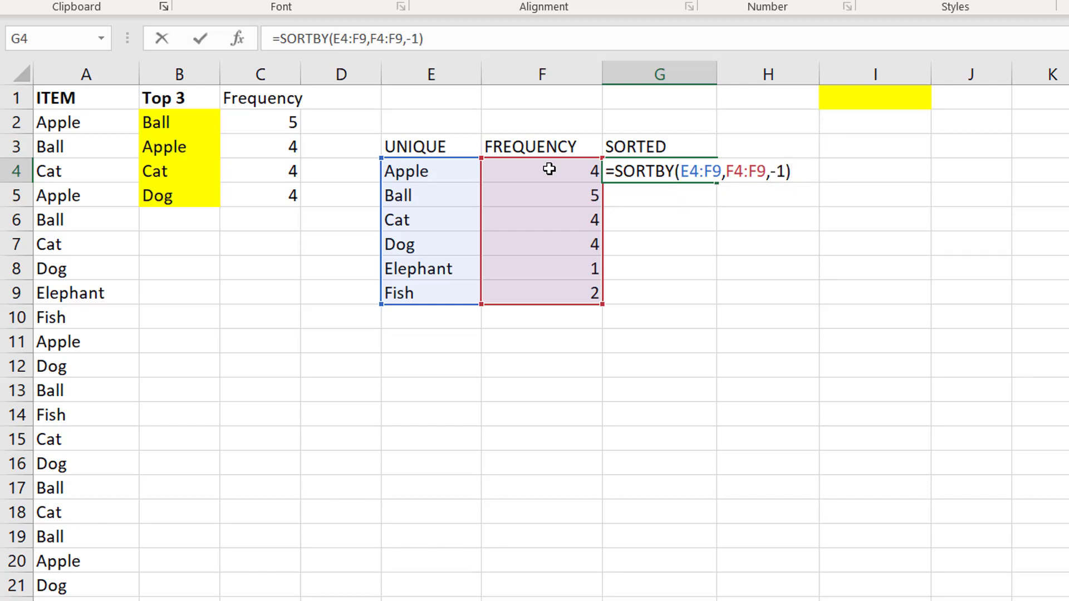
key(Return)
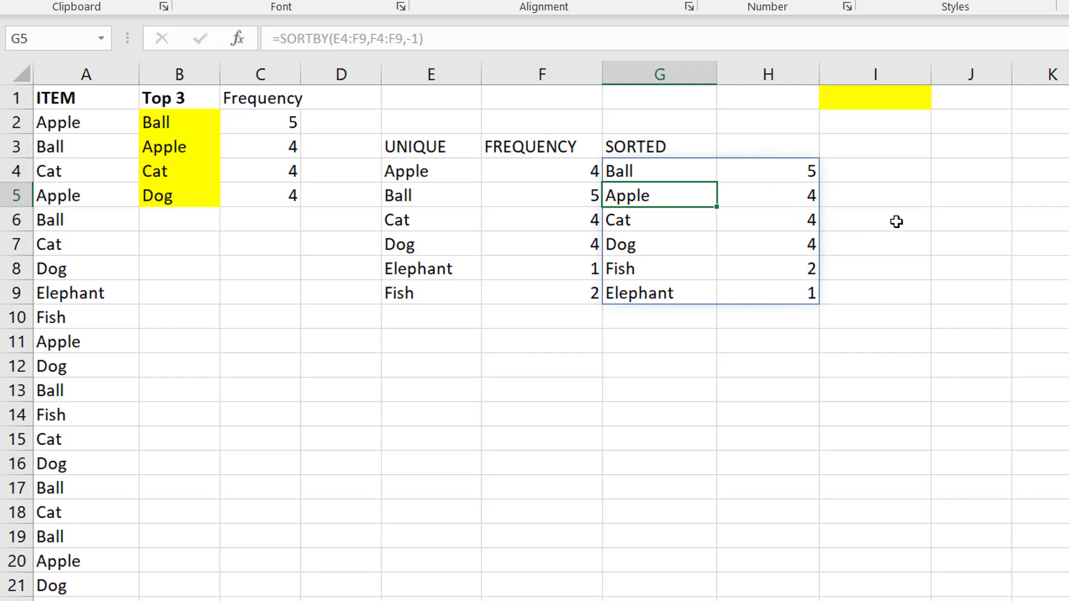
click(807, 254)
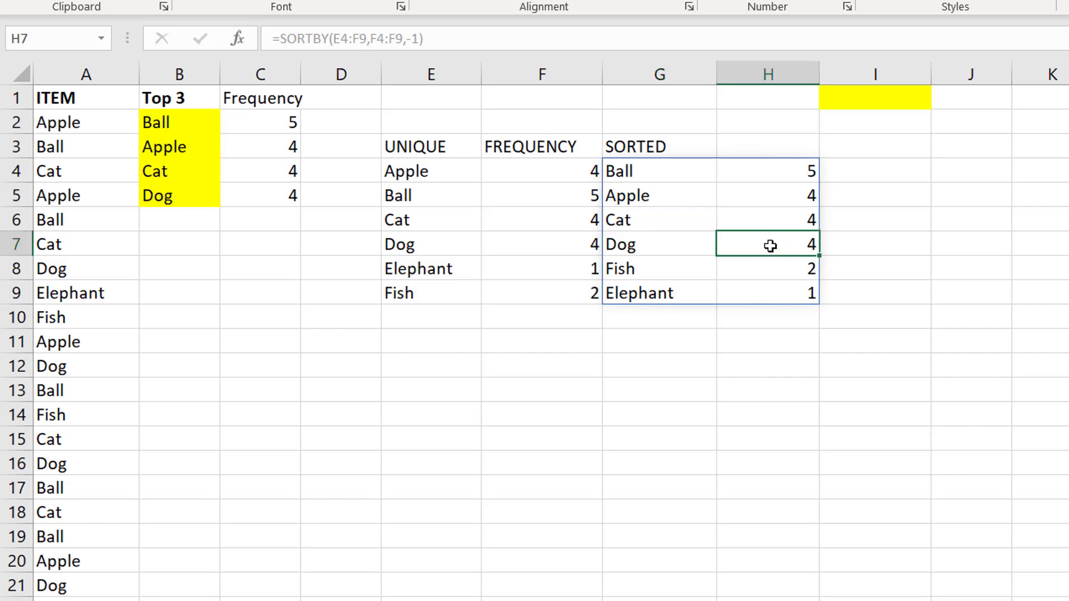
drag(771, 246, 759, 170)
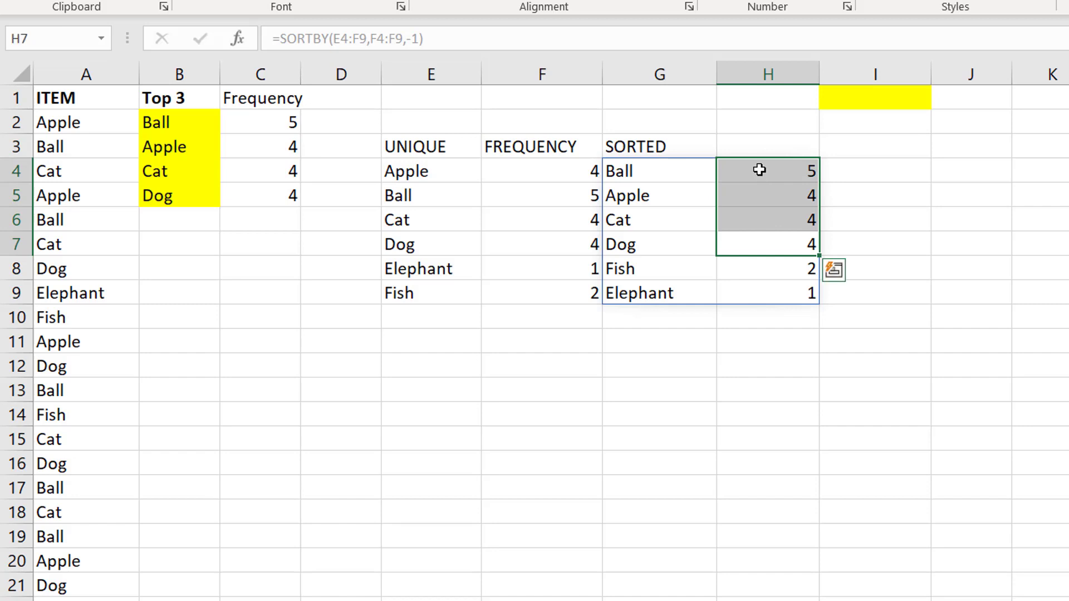
click(776, 271)
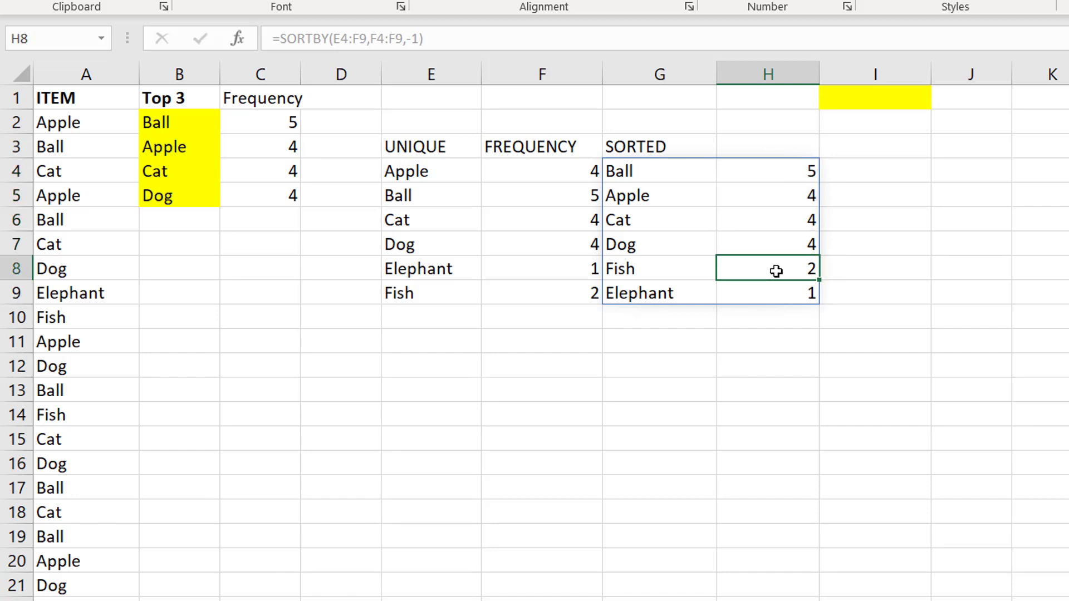
drag(776, 270, 769, 170)
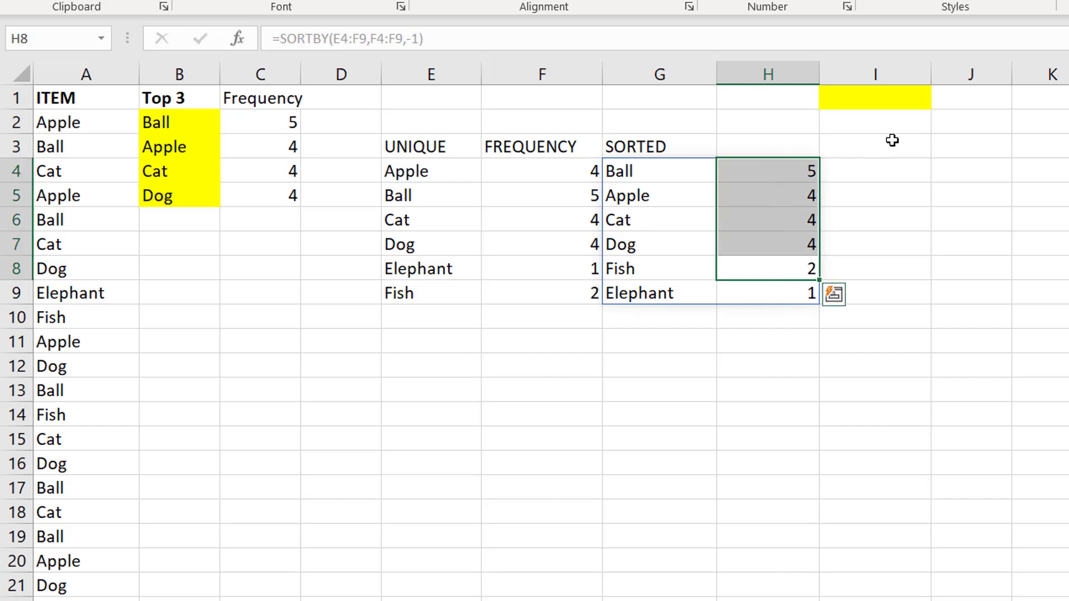
- Calculate the third-largest frequency from the sorted counts with =LARGE(H4:H9,3) in J2
click(969, 123)
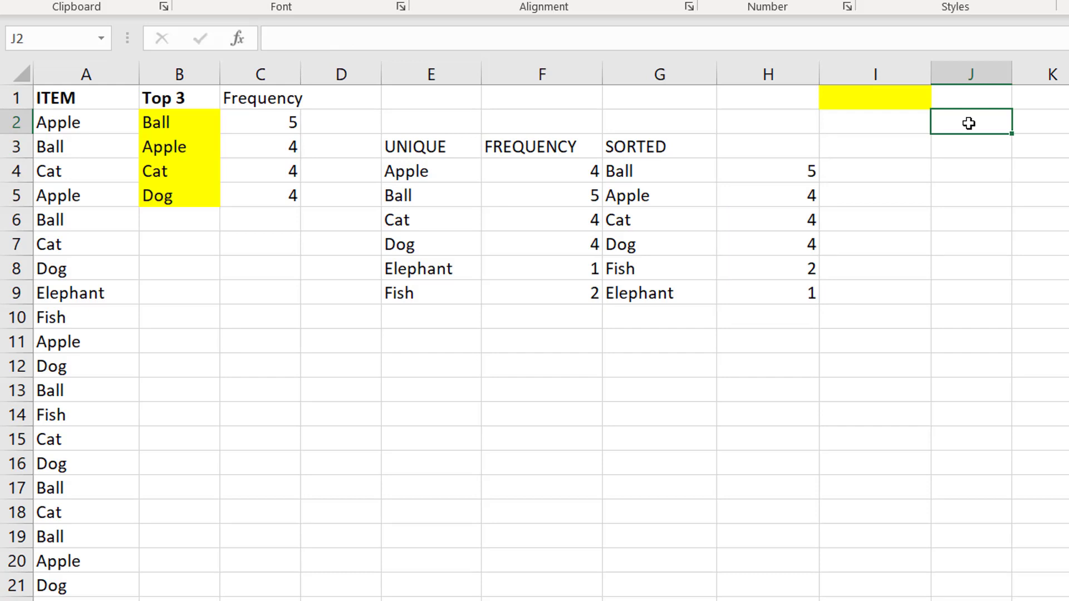
text(=large)
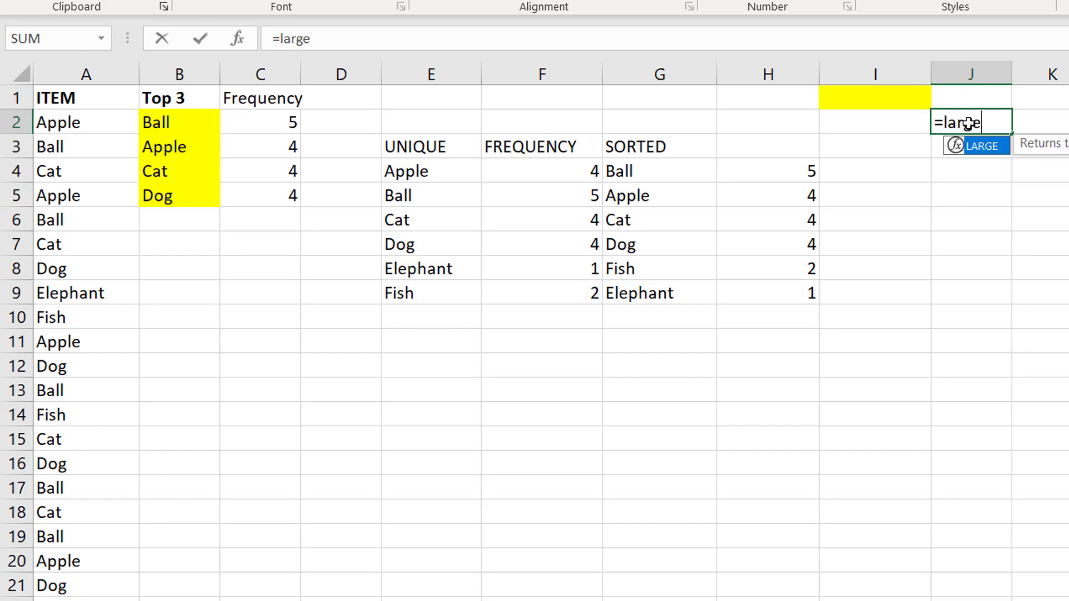
key(Tab)
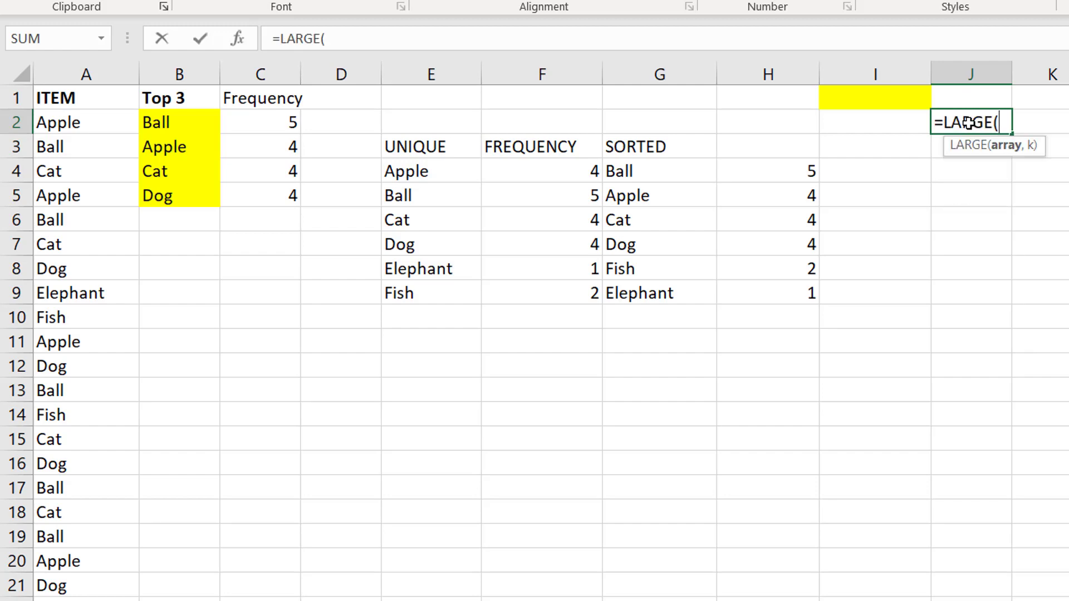
click(748, 169)
key(ctrl+shift+Down)
text(,3)
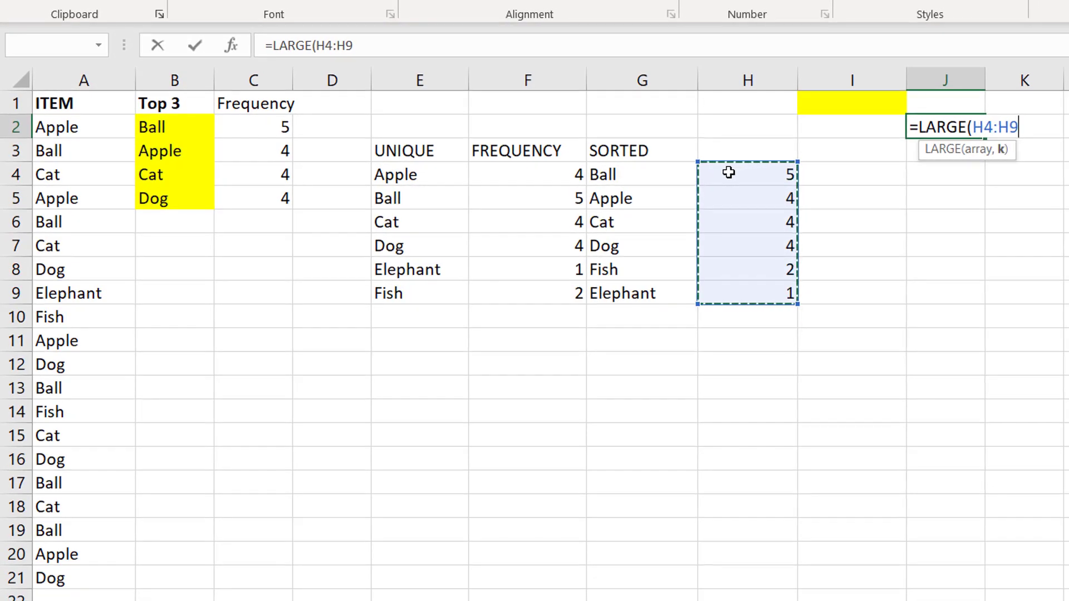
text())
key(ctrl+Return)
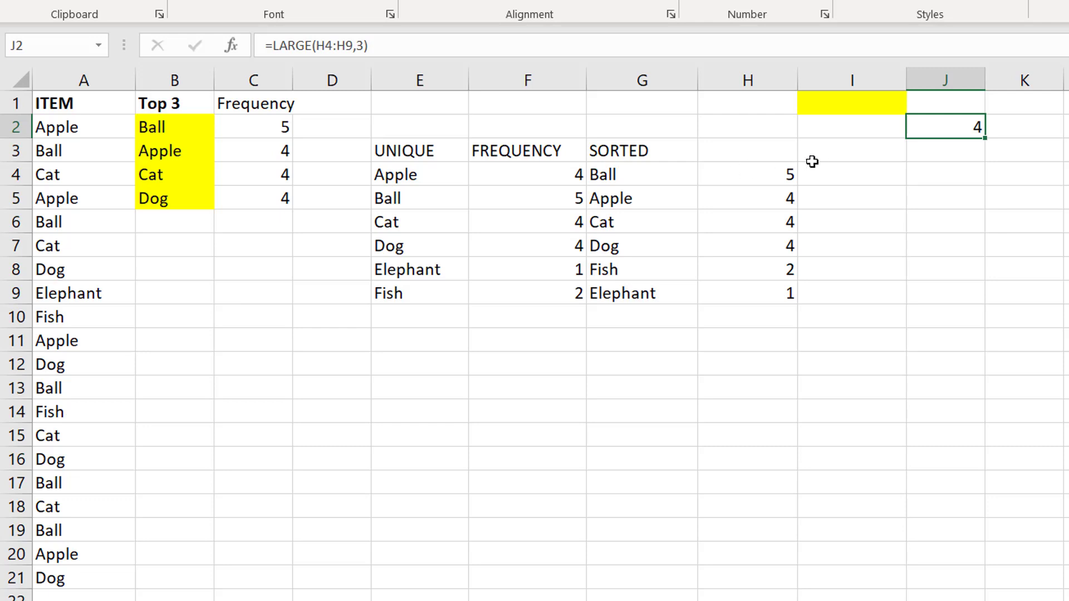
- Enter the heading FILTER in I3, in the same row as the SORTED heading
click(843, 154)
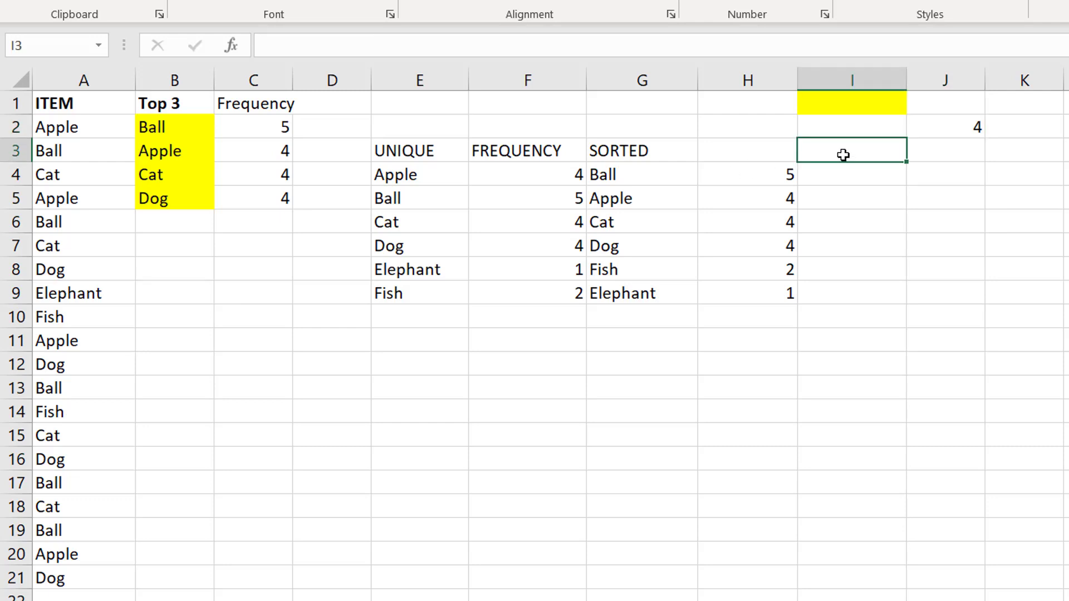
text(FILTER)
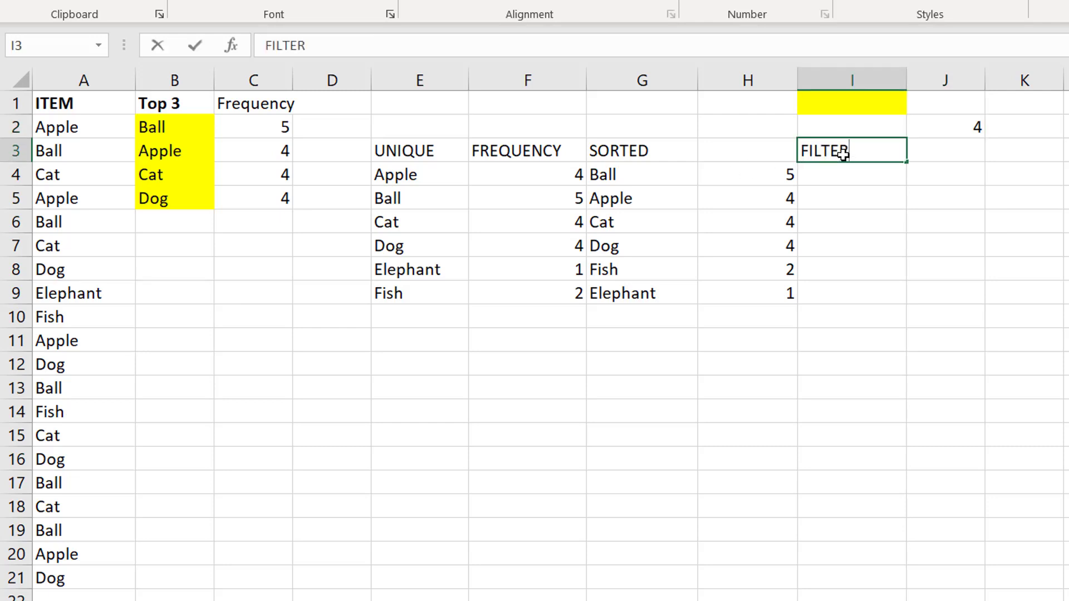
key(Return)
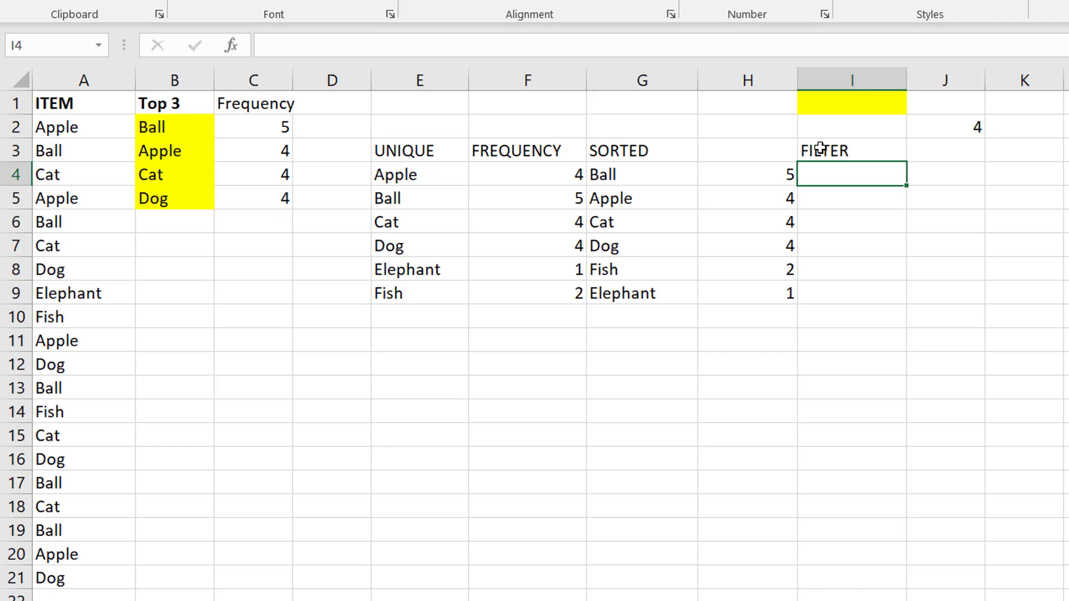
- Start a FILTER formula in I4 with the sorted items G4:G9 as its array
click(661, 172)
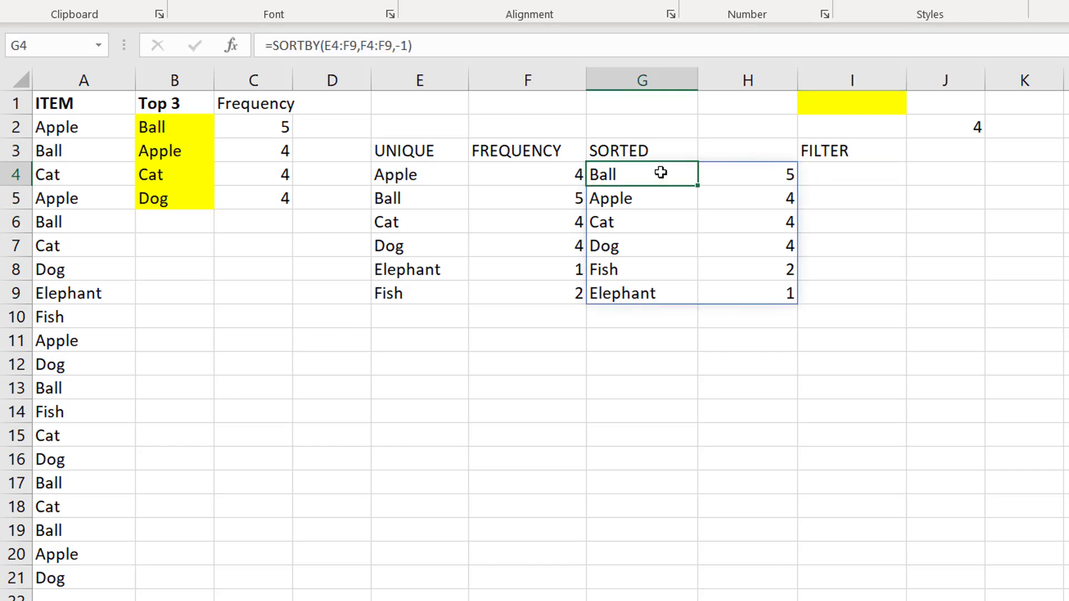
drag(661, 173, 676, 292)
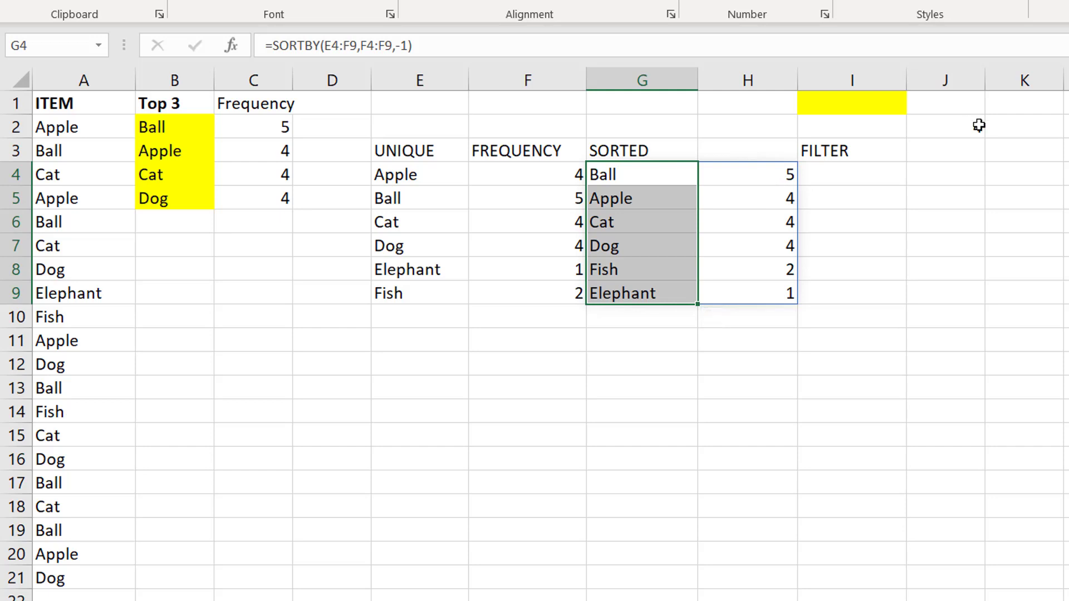
click(839, 177)
text(=filter)
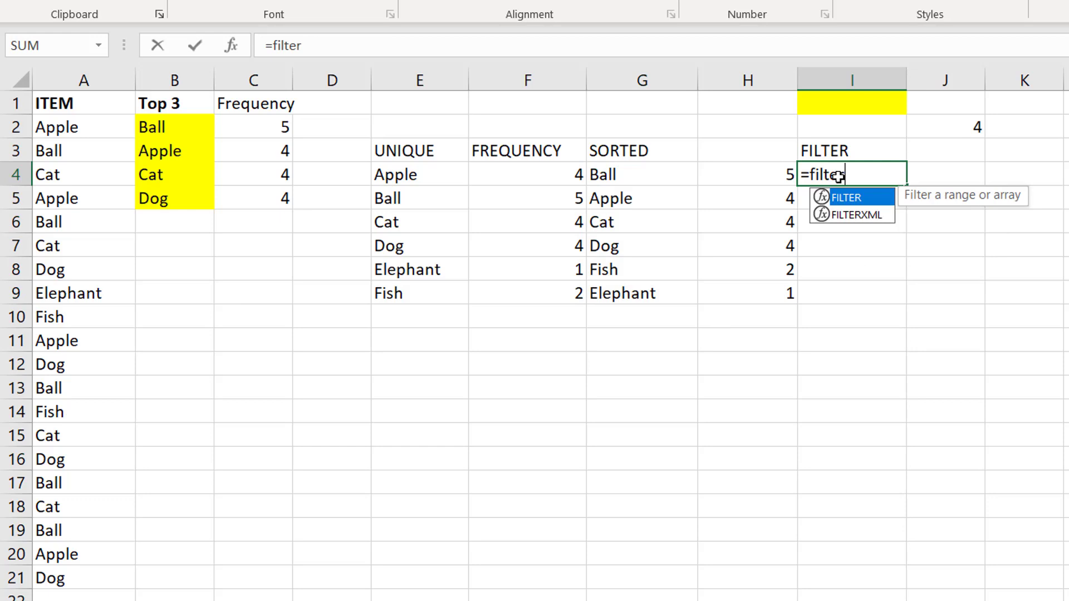
key(Tab)
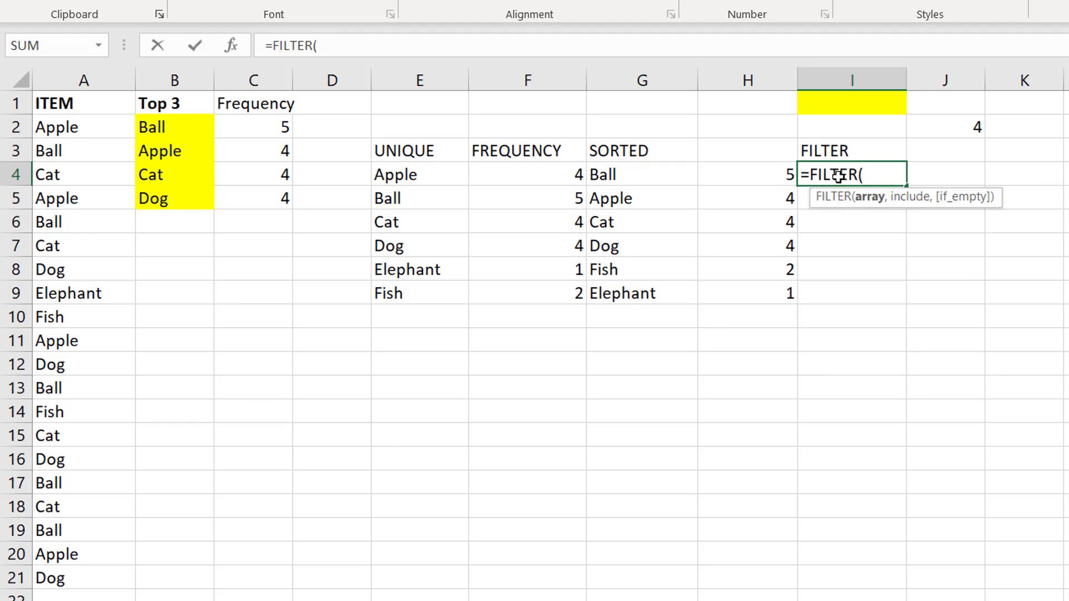
click(660, 174)
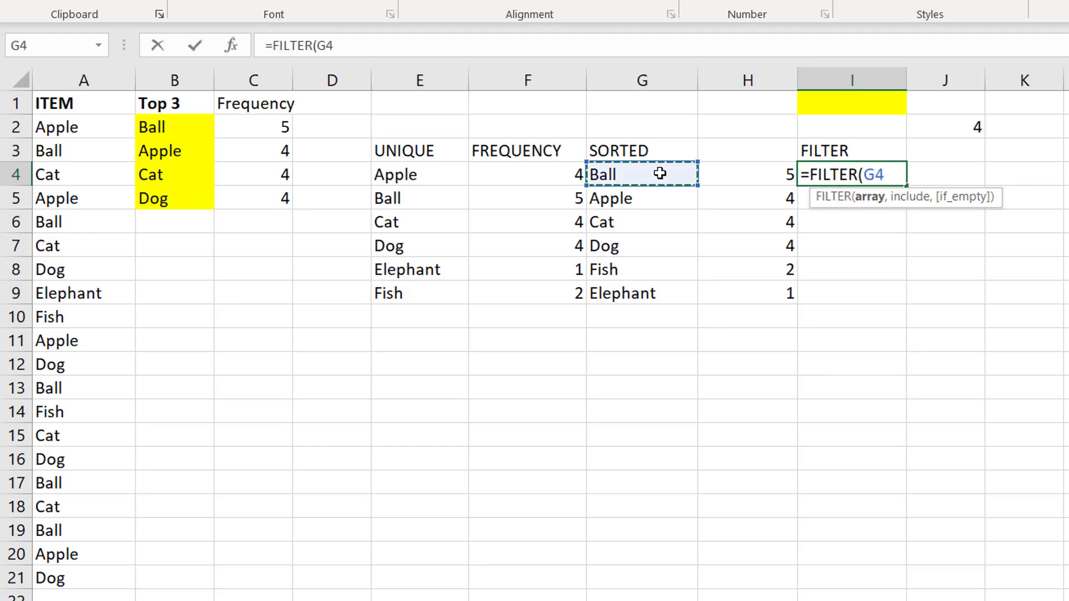
key(ctrl+shift+Down)
text(,)
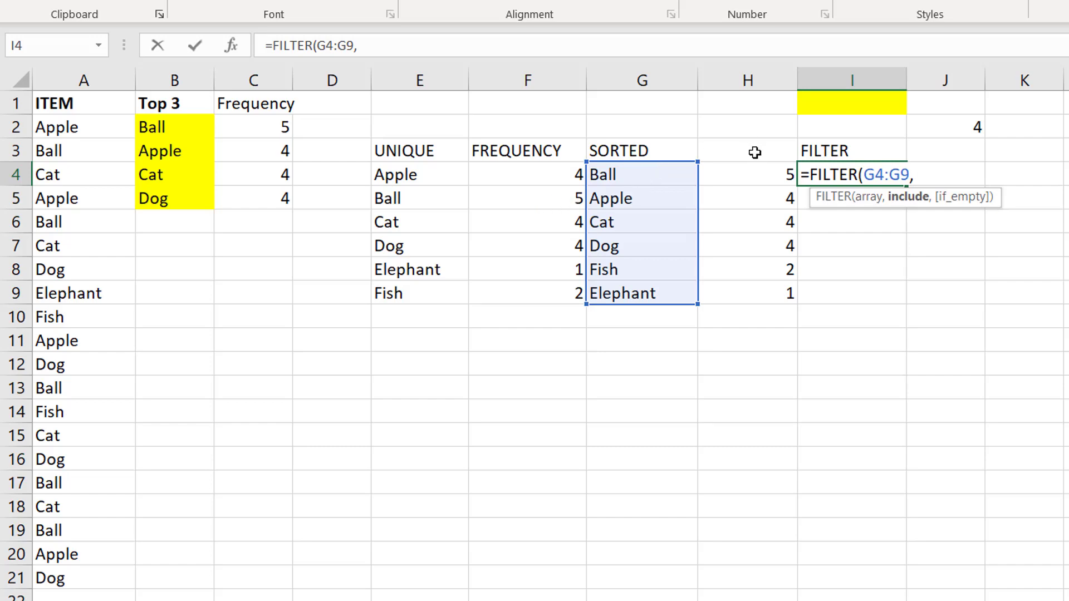
- Add the include condition H4:H9>=LARGE(H4:H9,3) to the FILTER formula in I4
click(755, 172)
key(ctrl+shift+Down)
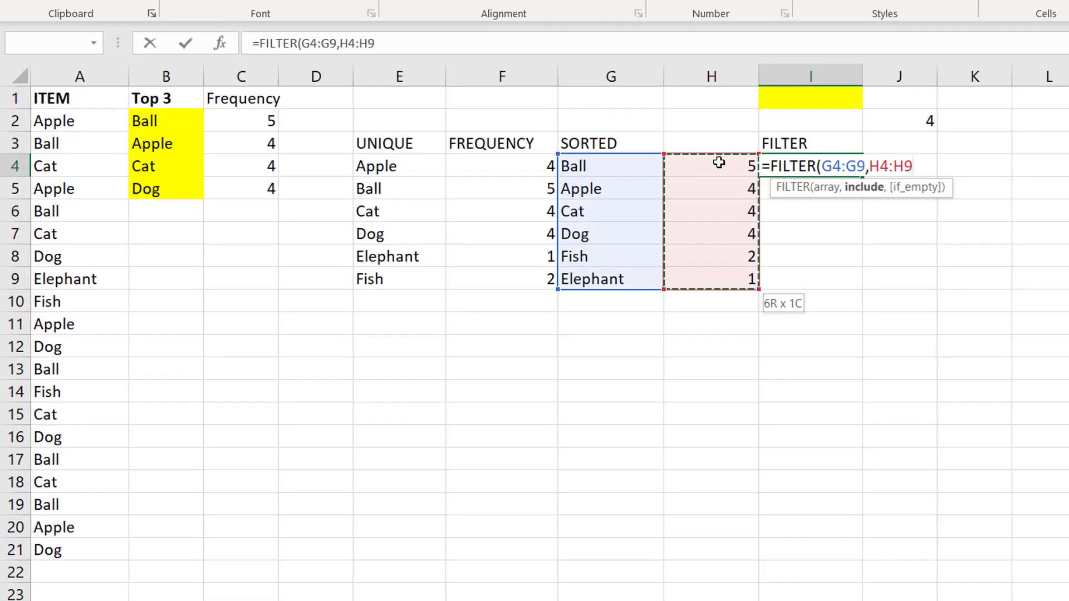
text(>=)
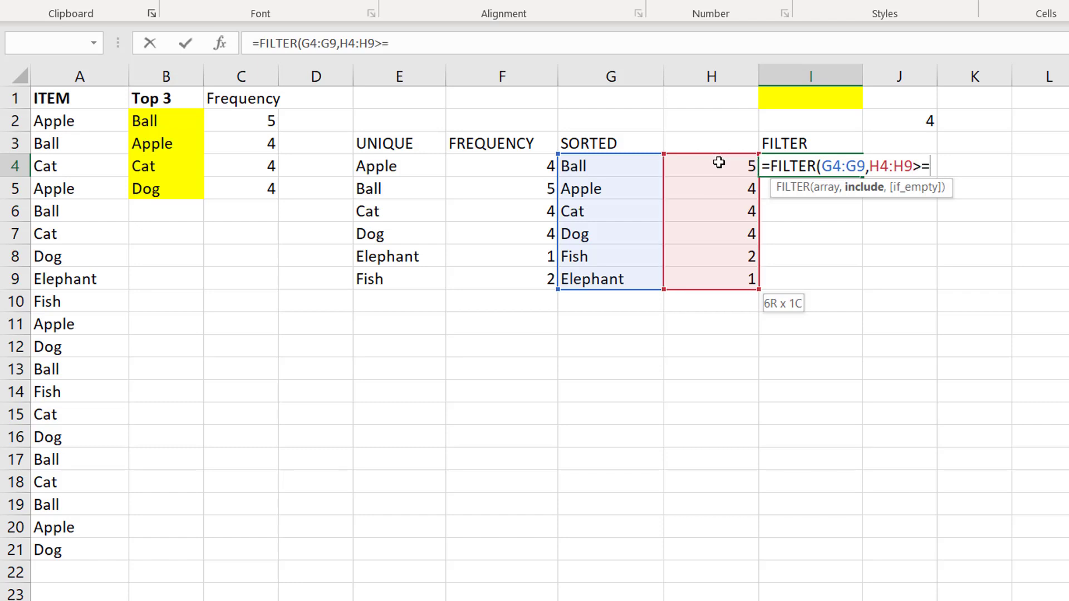
text(large)
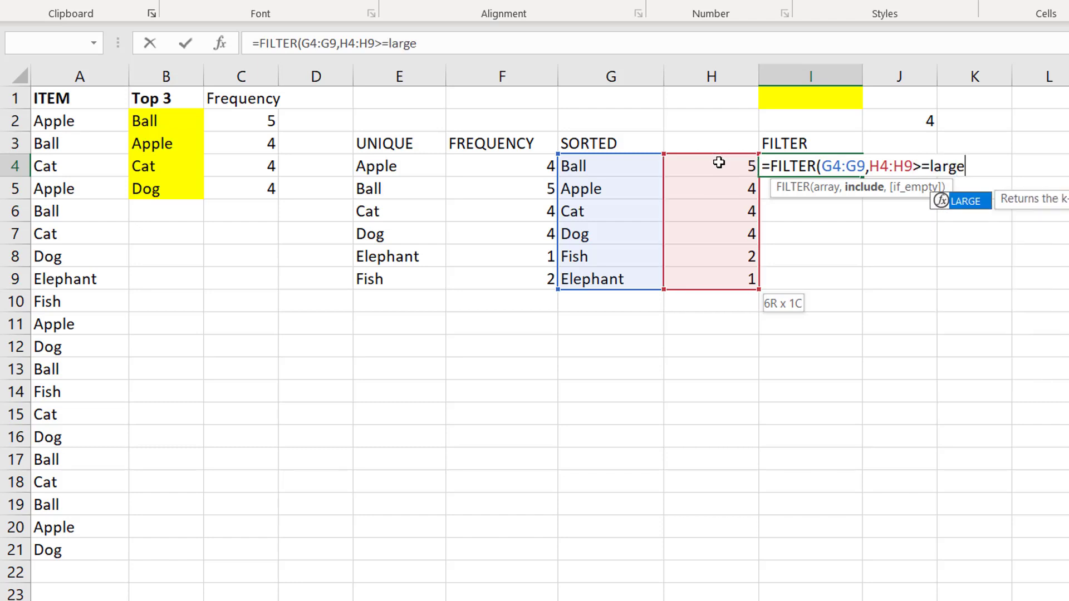
key(Tab)
click(718, 162)
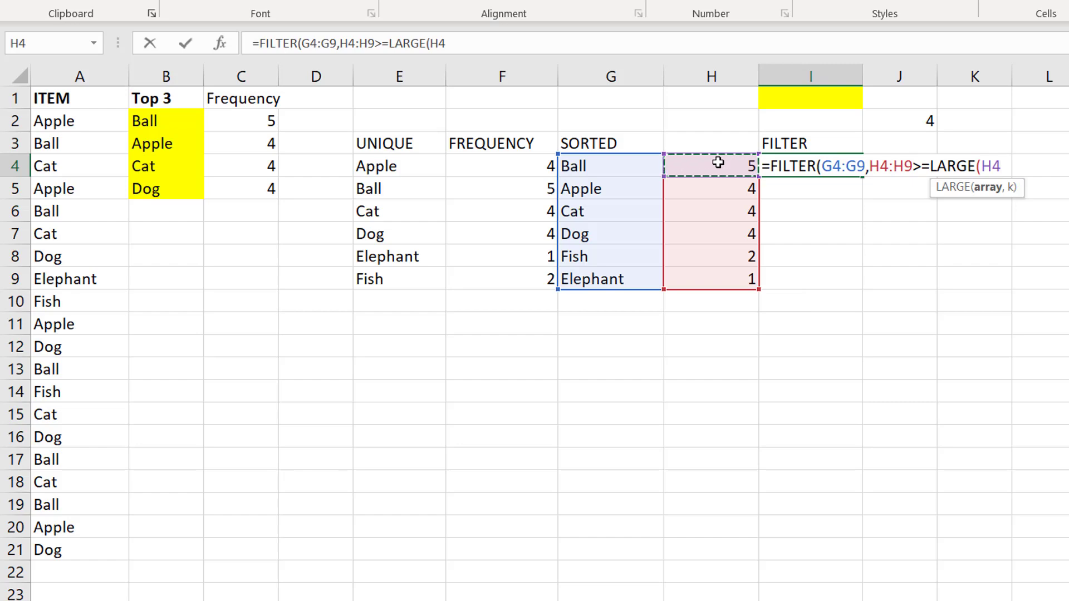
key(ctrl+shift+Down)
text(,3))
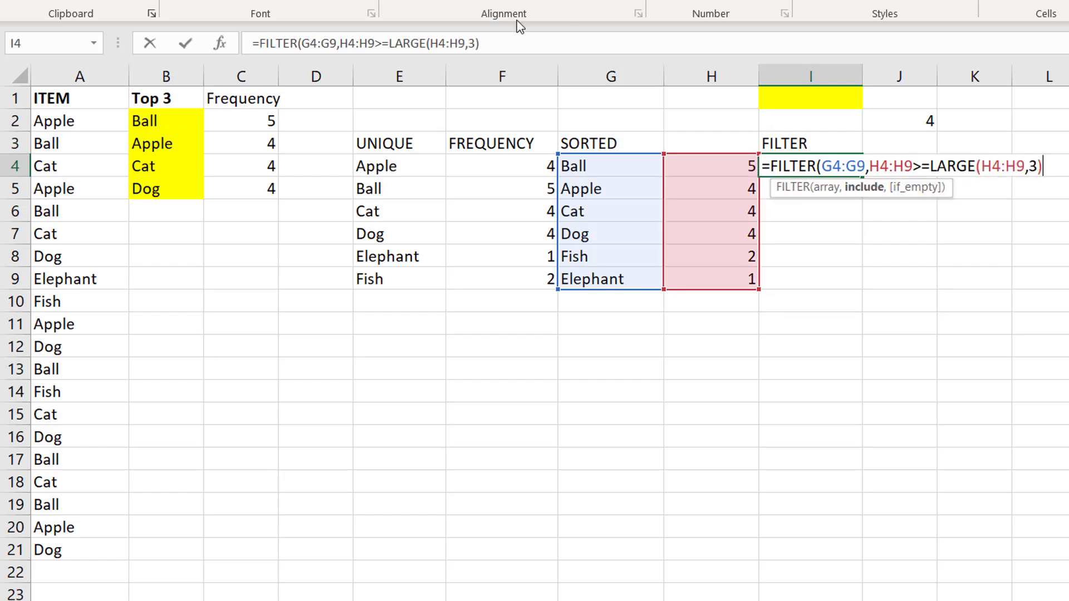
- Evaluate the include condition H4:H9>=LARGE(H4:H9,3) inside the FILTER formula in I4, and restore the condition
drag(320, 40, 490, 45)
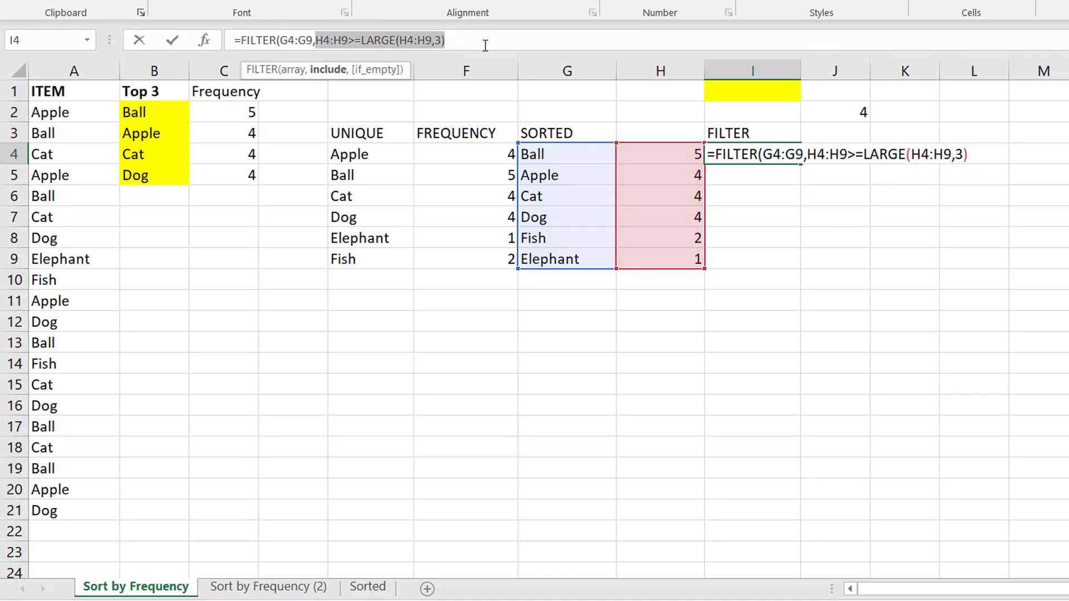
key(F9)
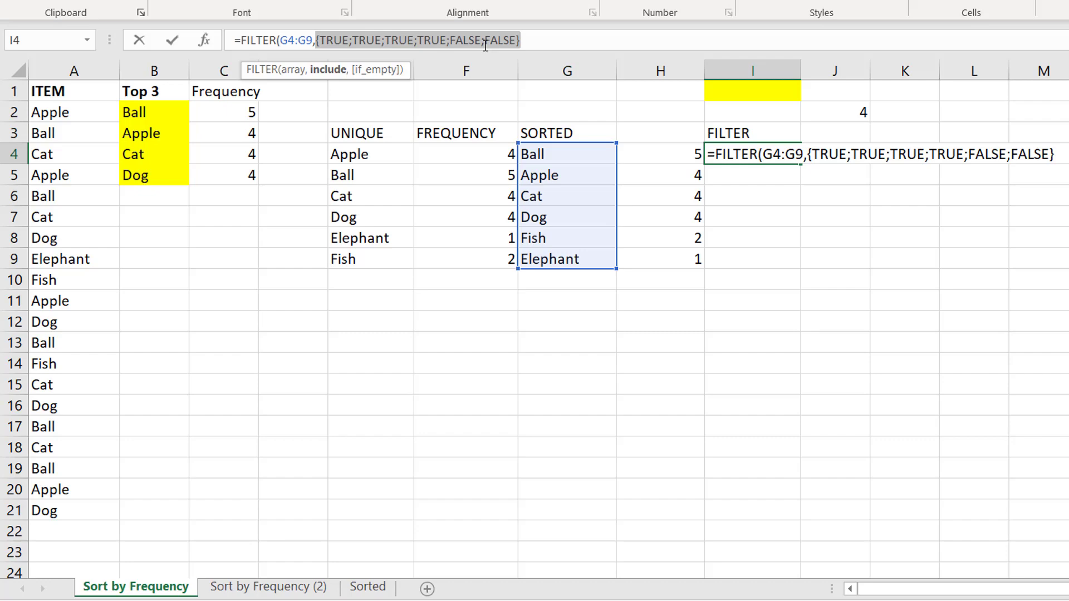
key(ctrl+z)
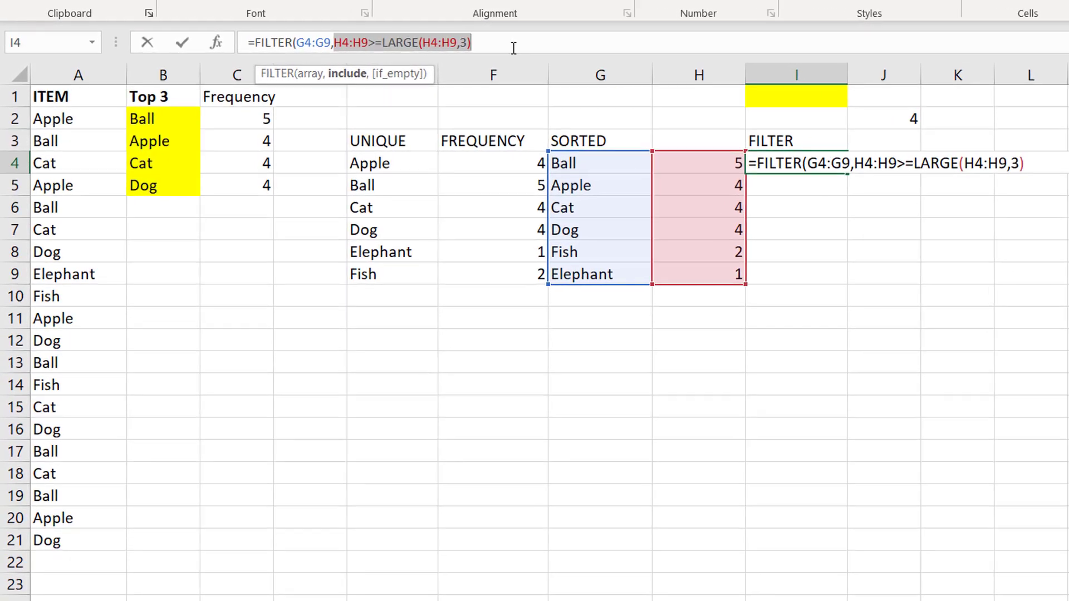
- Complete the formula in I4 as =FILTER(G4:G9,H4:H9>=LARGE(H4:H9,3))
click(524, 49)
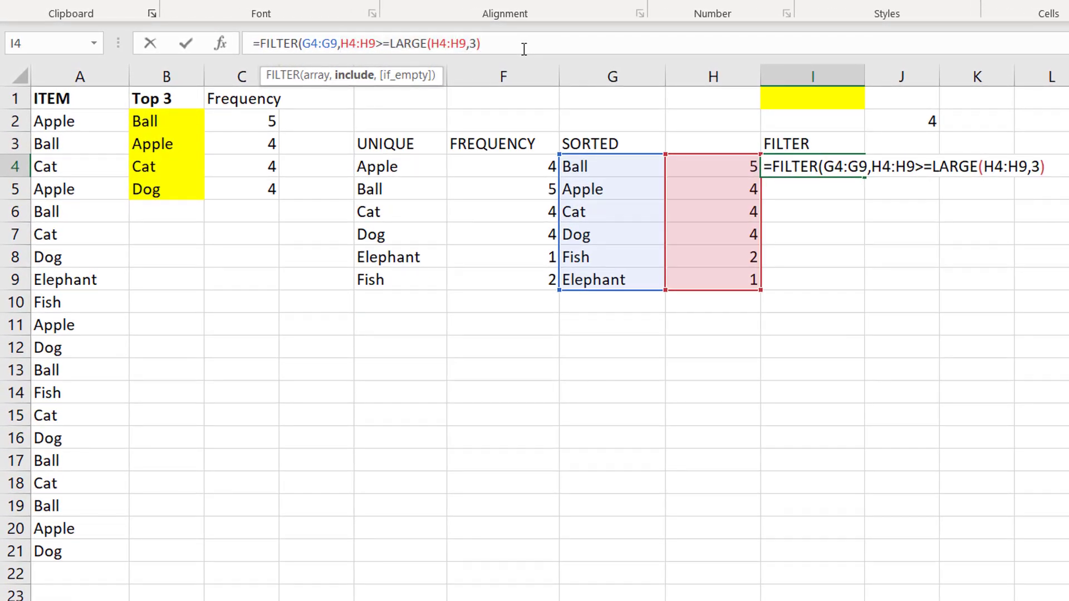
text())
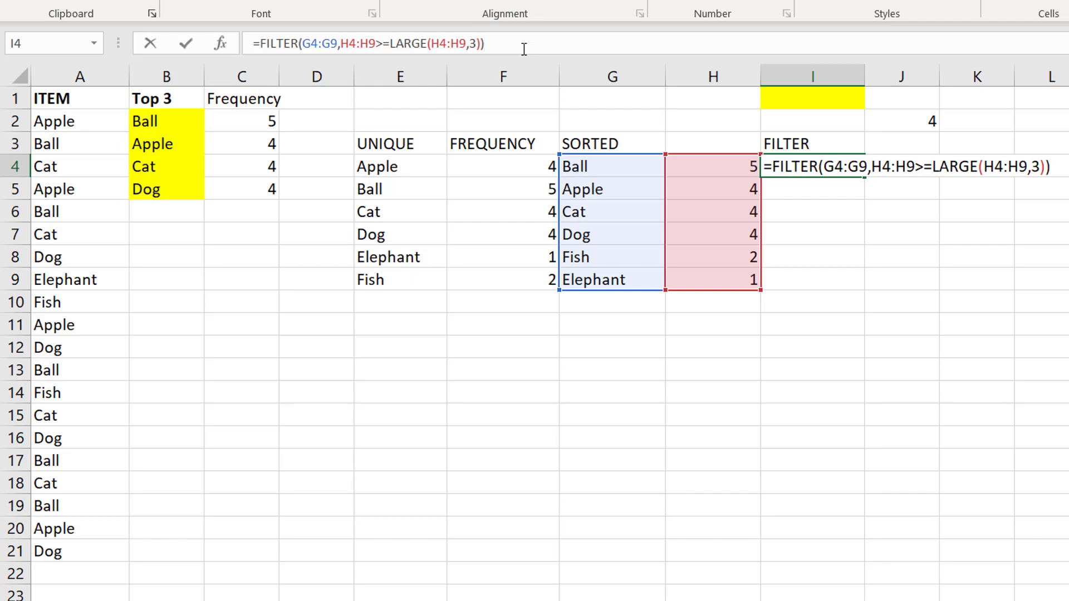
key(Return)
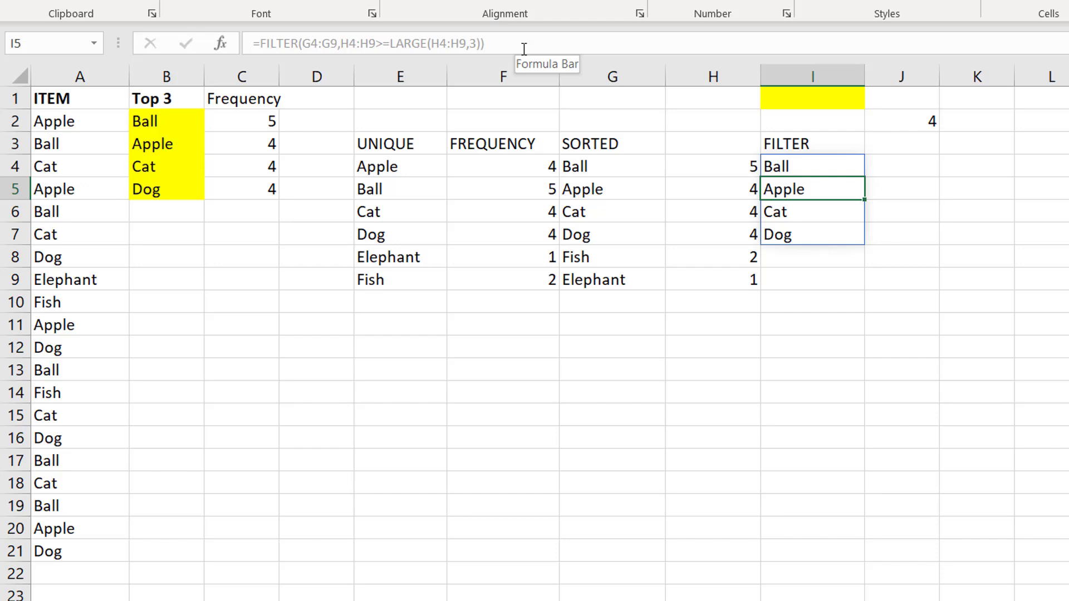
click(820, 164)
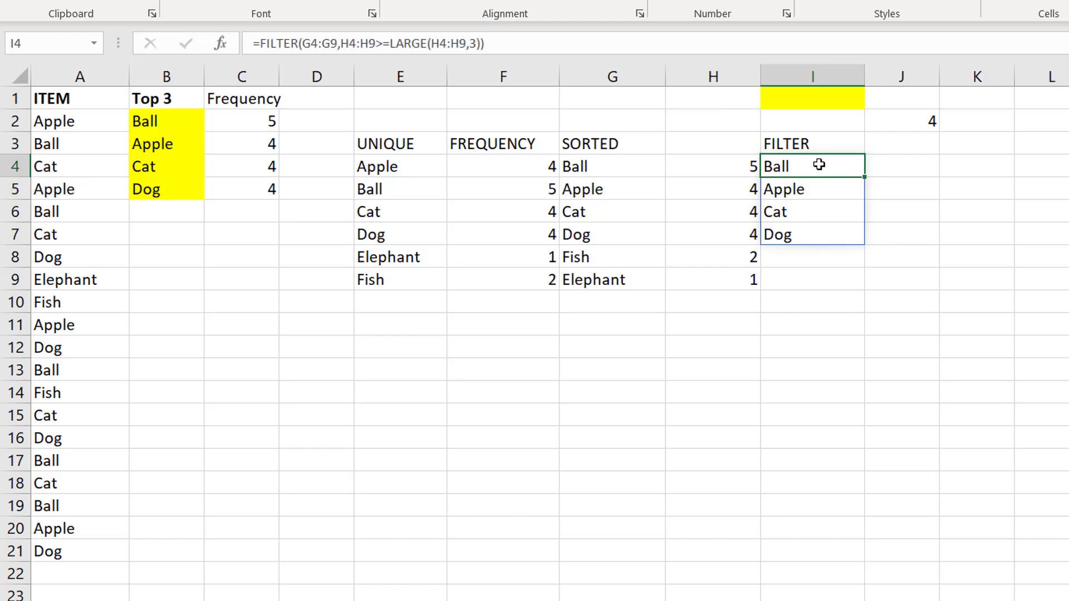
click(474, 43)
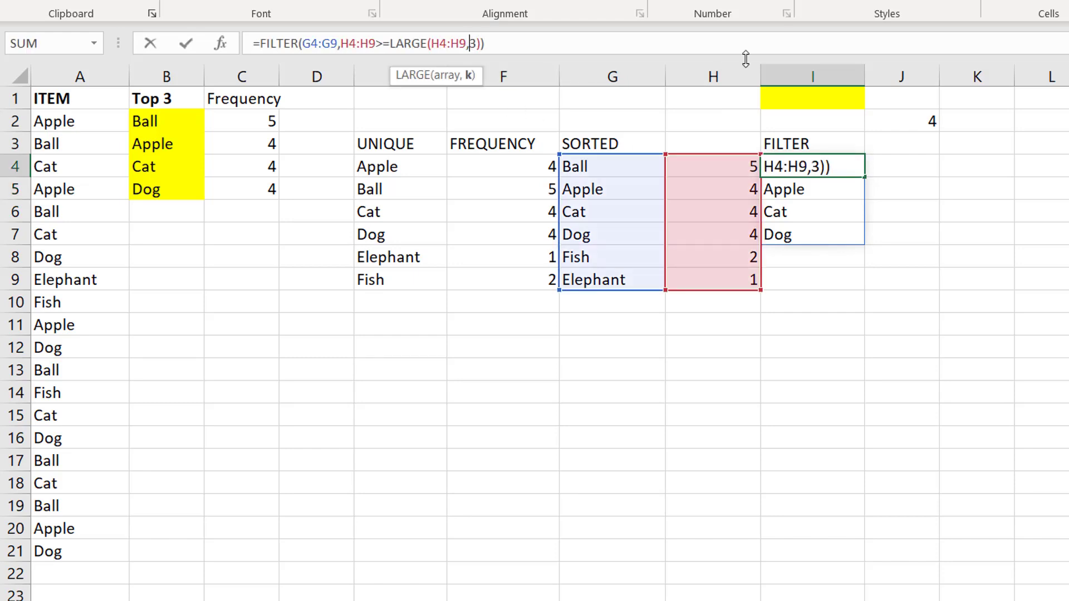
click(806, 94)
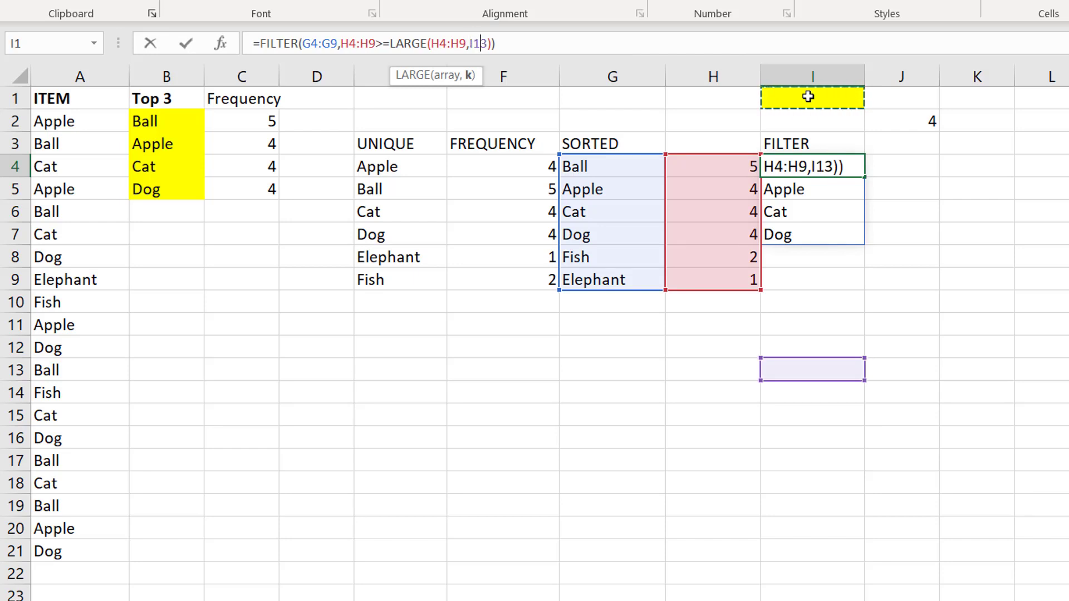
key(F4)
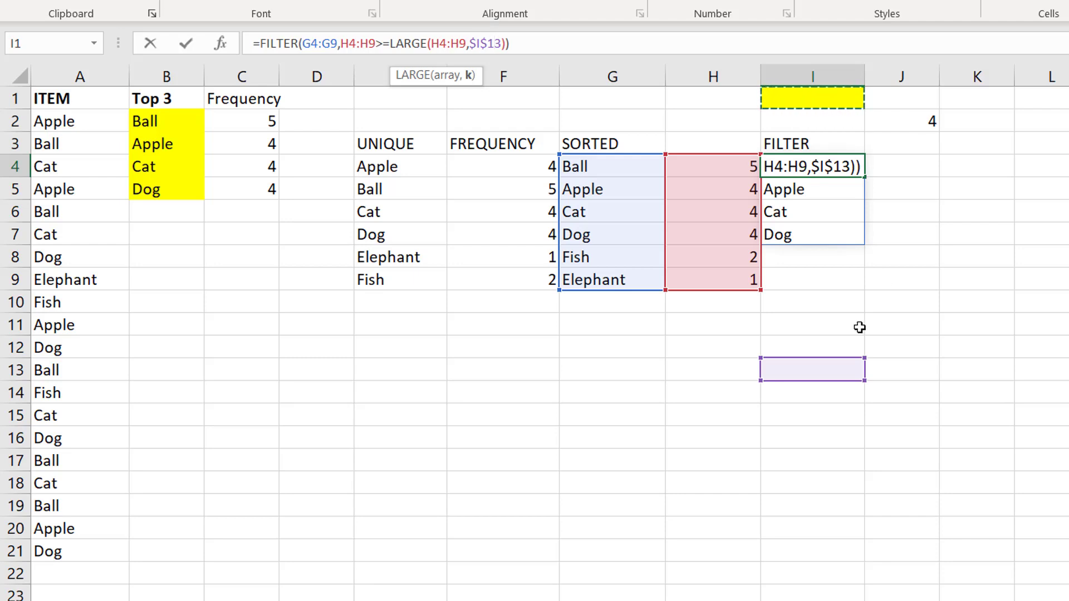
key(BackSpace)
key(BackSpace)
key(BackSpace)
key(BackSpace)
key(Return)
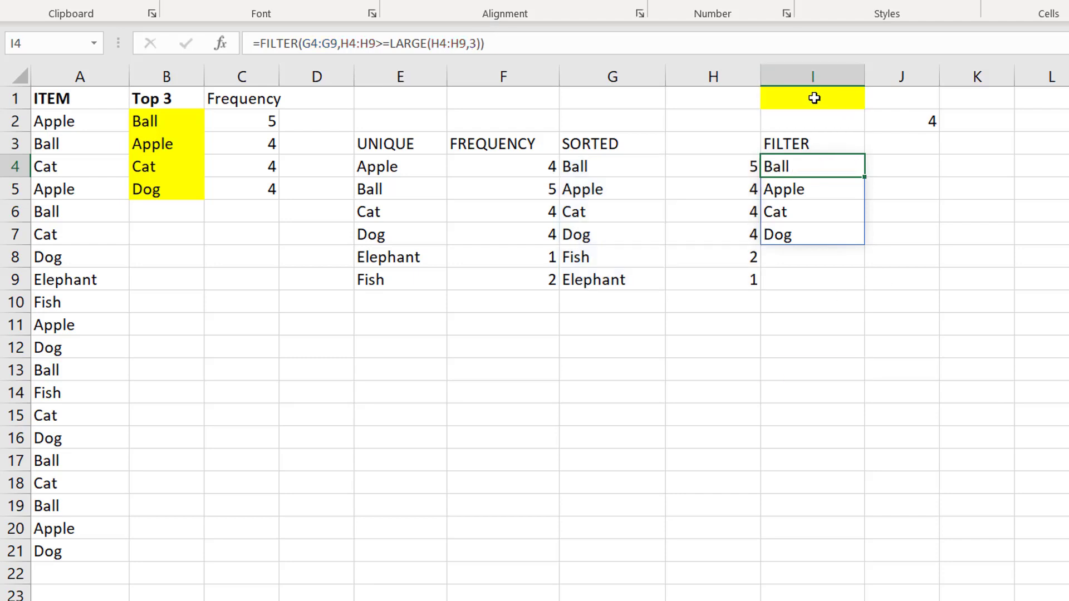
- Enter 3 in the yellow cell I1 above the FILTER heading as the number of top items
click(807, 103)
text(3)
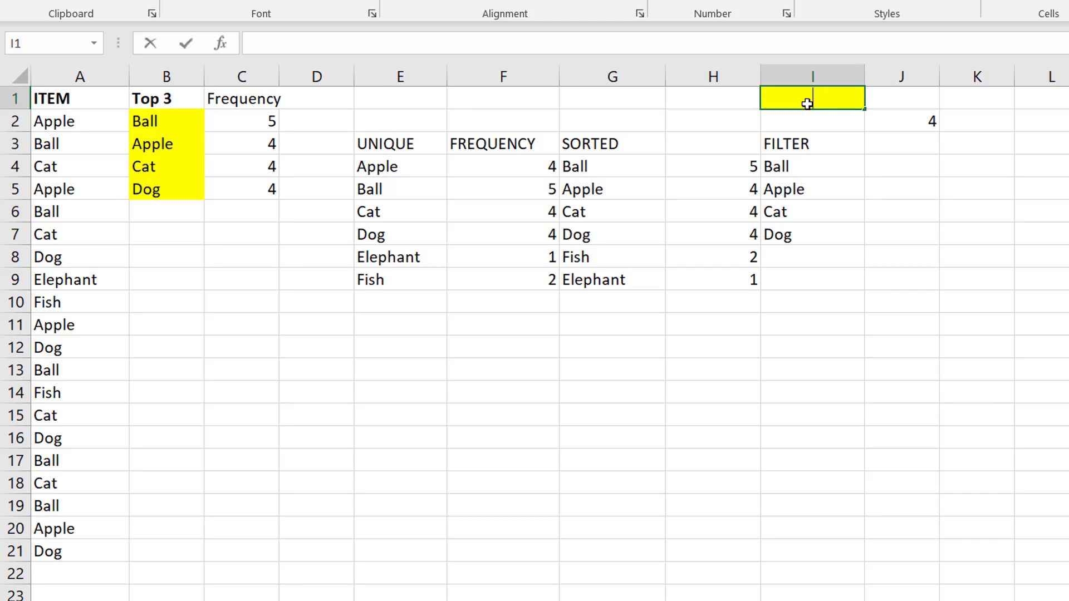
key(Return)
- Replace the fixed 3 in the LARGE function of the I4 formula with the absolute reference $I$1
click(804, 166)
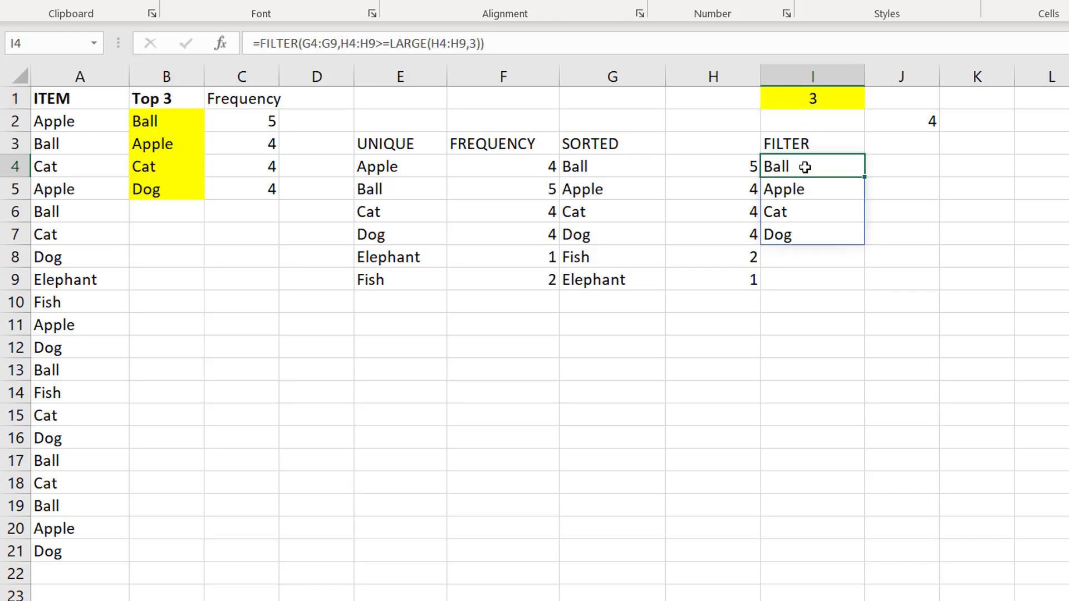
click(473, 43)
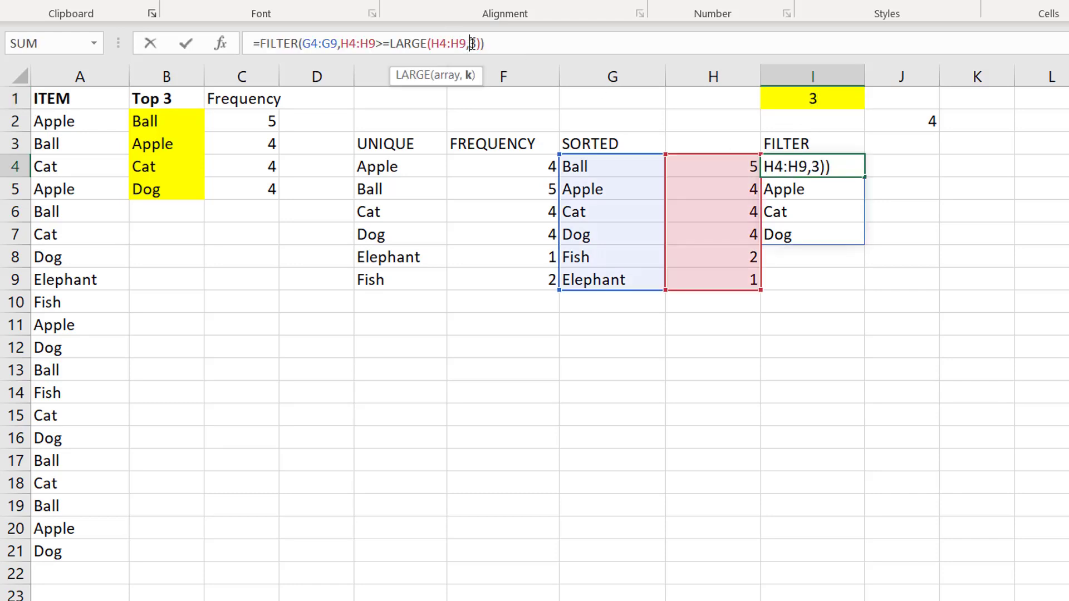
key(BackSpace)
click(827, 99)
key(F4)
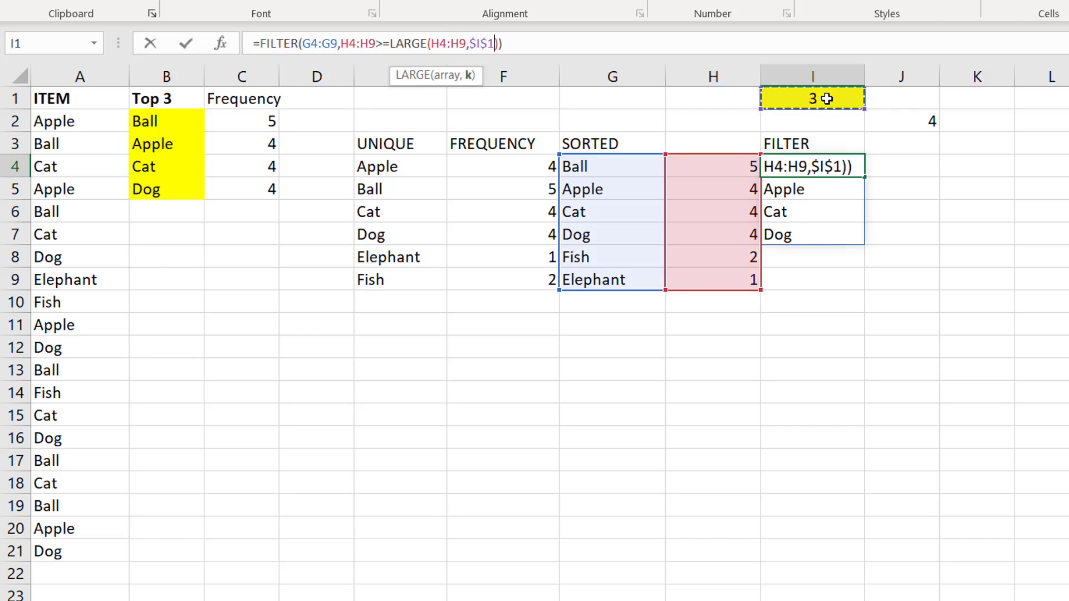
key(ctrl+Return)
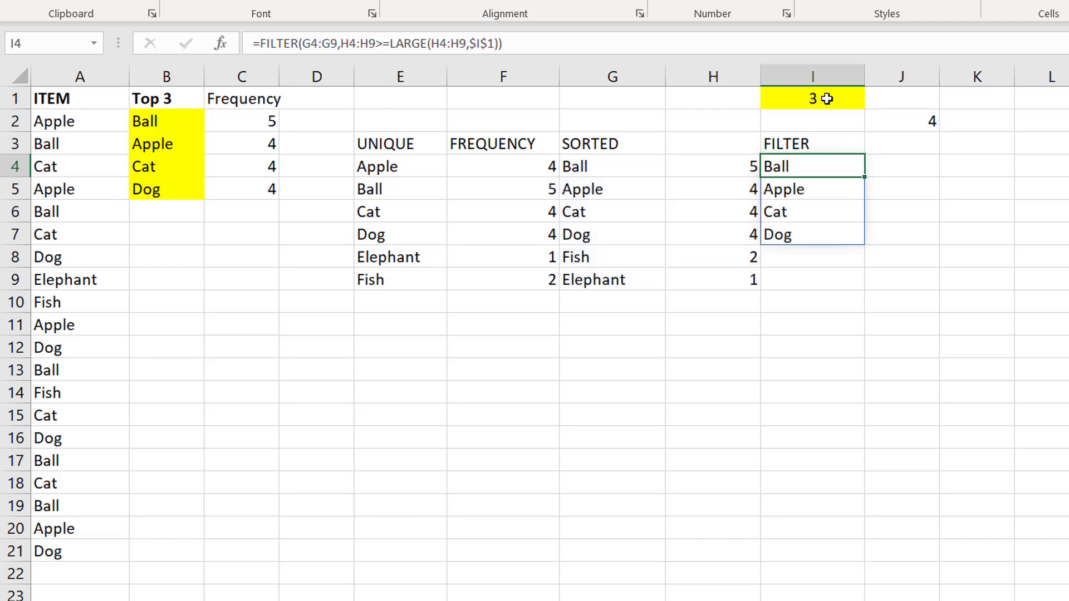
- Test the filtered list by setting the top-items number in I1 to 1, 2, 4 and 5 in turn
click(827, 99)
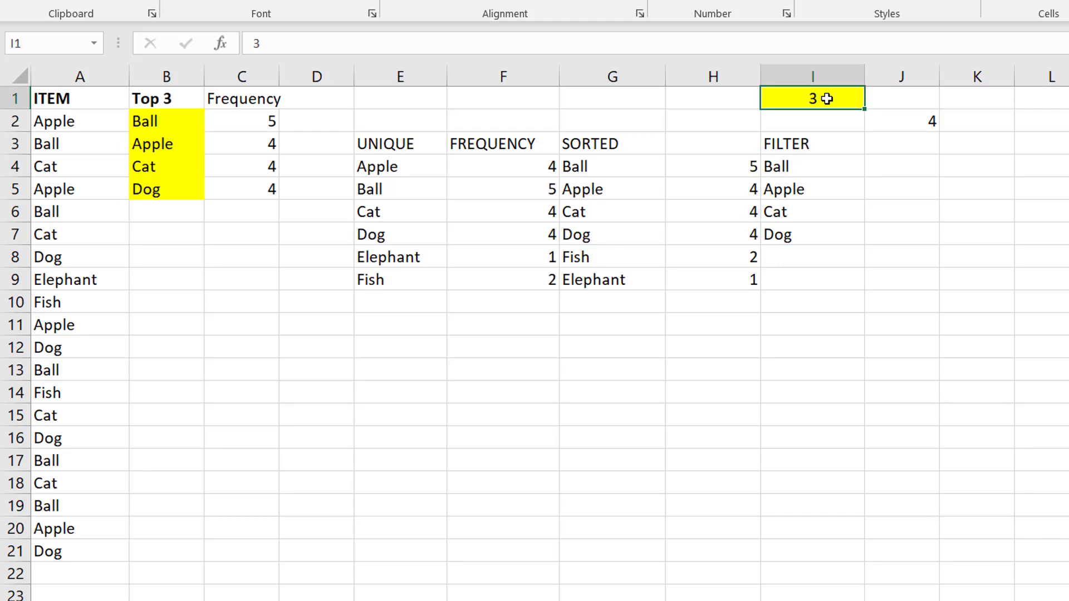
text(1)
key(ctrl+Return)
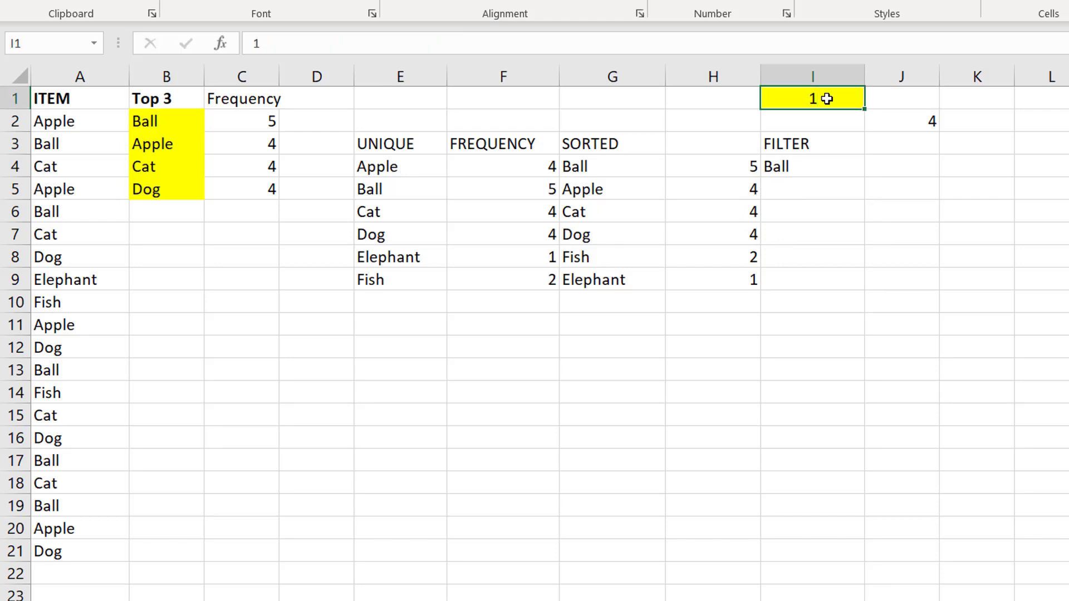
text(2)
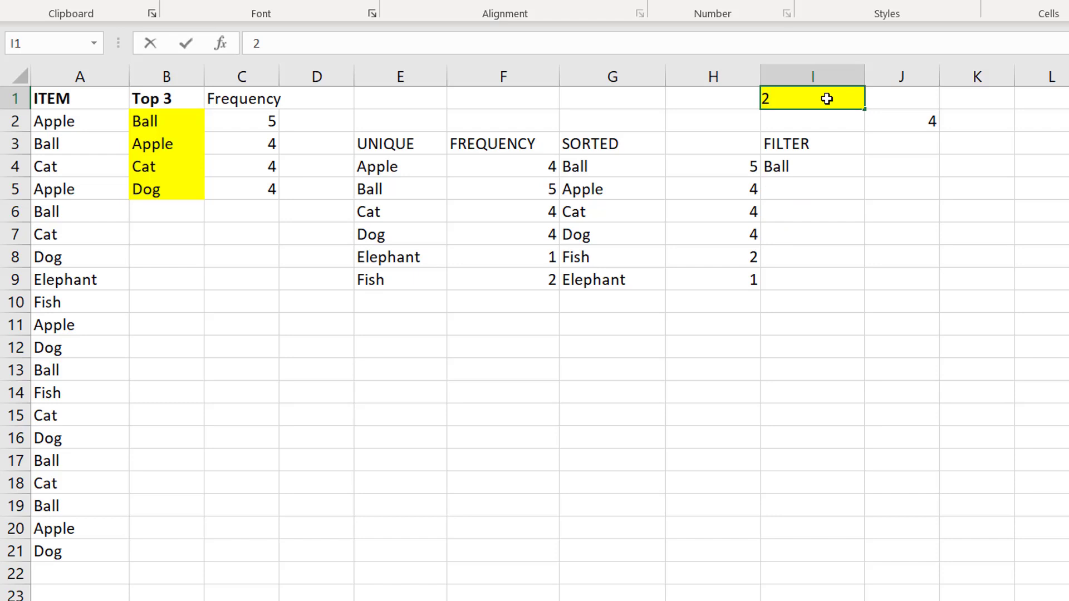
key(ctrl+Return)
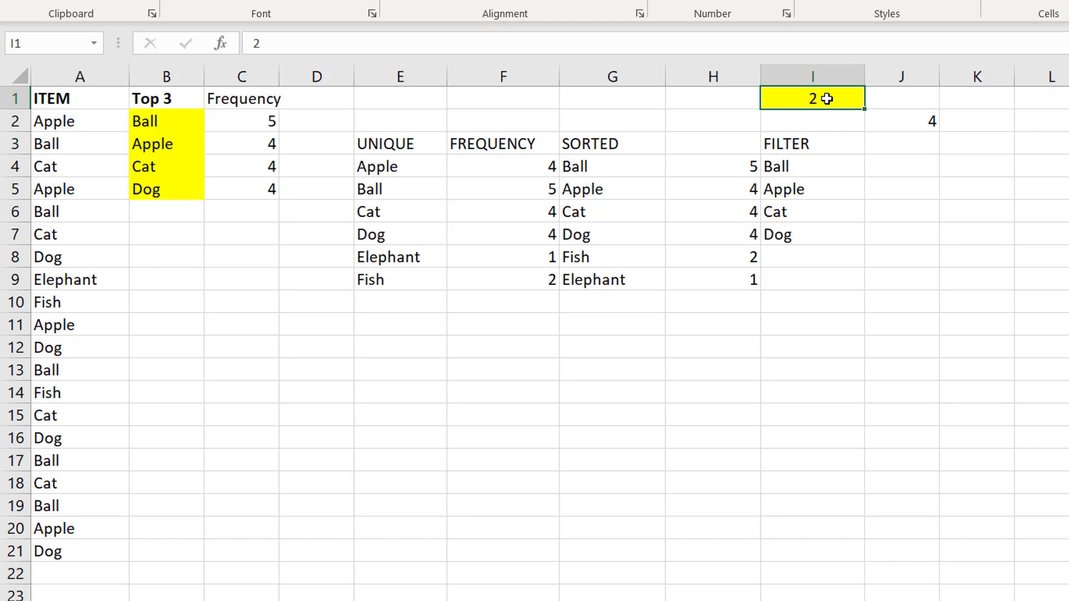
text(4)
key(ctrl+Return)
text(5)
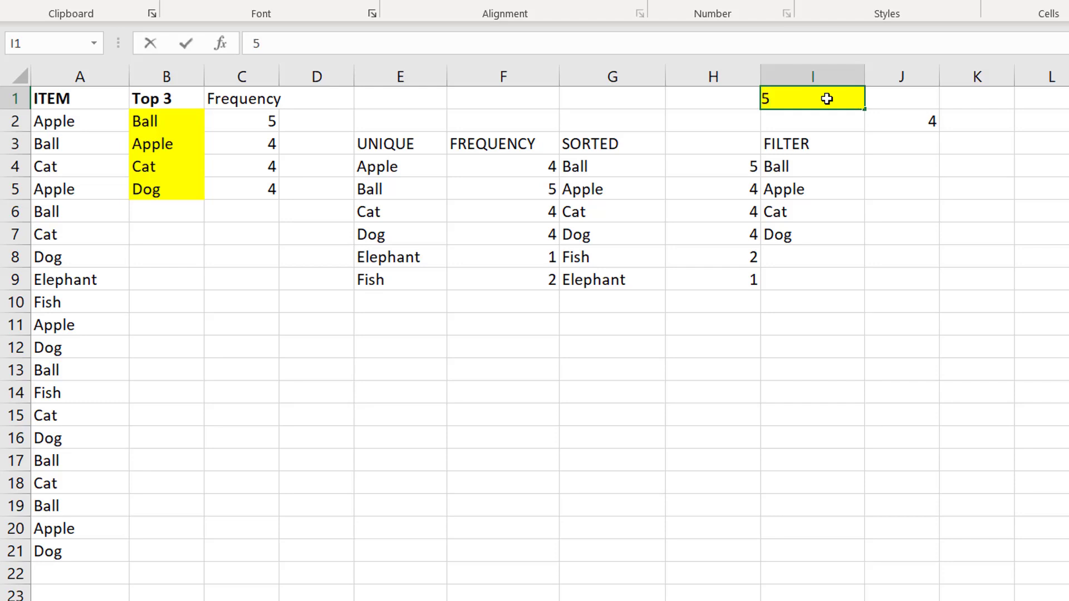
key(ctrl+Return)
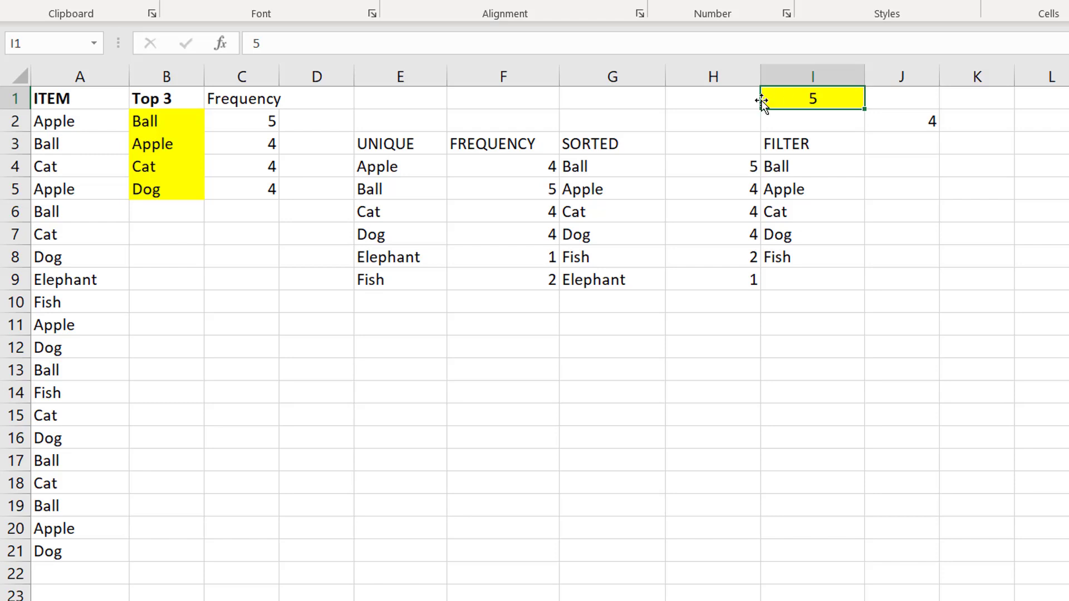
- Replace the item in A5 with Hotel to test how the formulas respond to changed source data
click(53, 191)
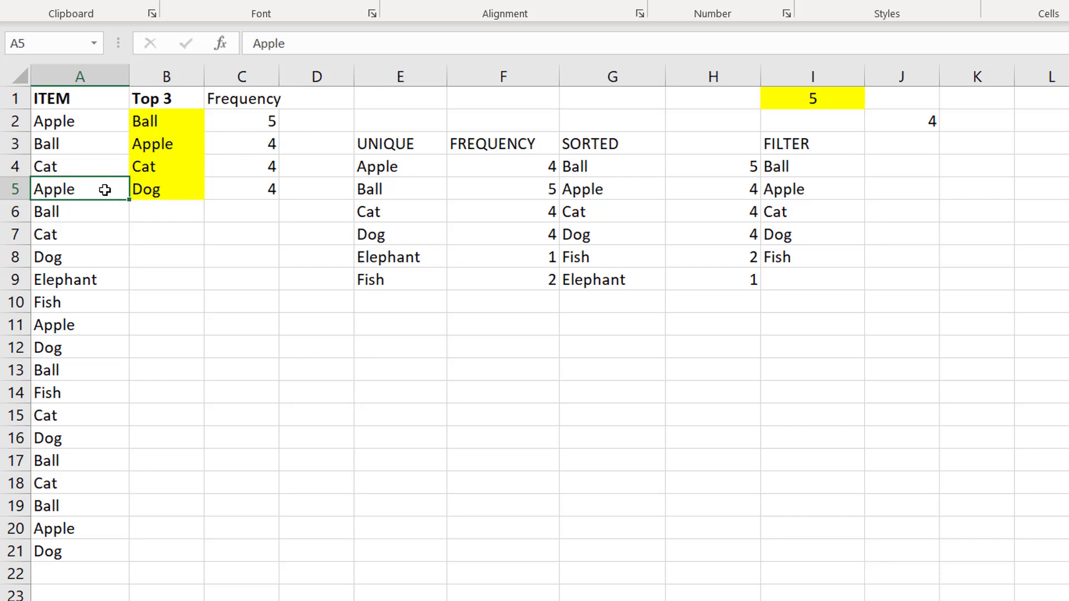
text(Hotel)
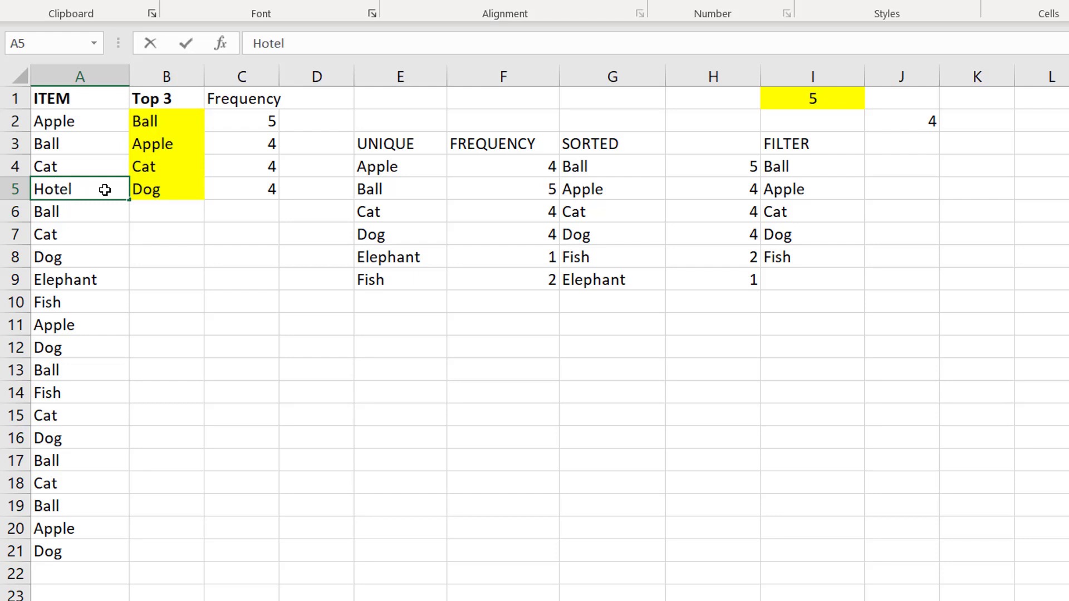
key(ctrl+Return)
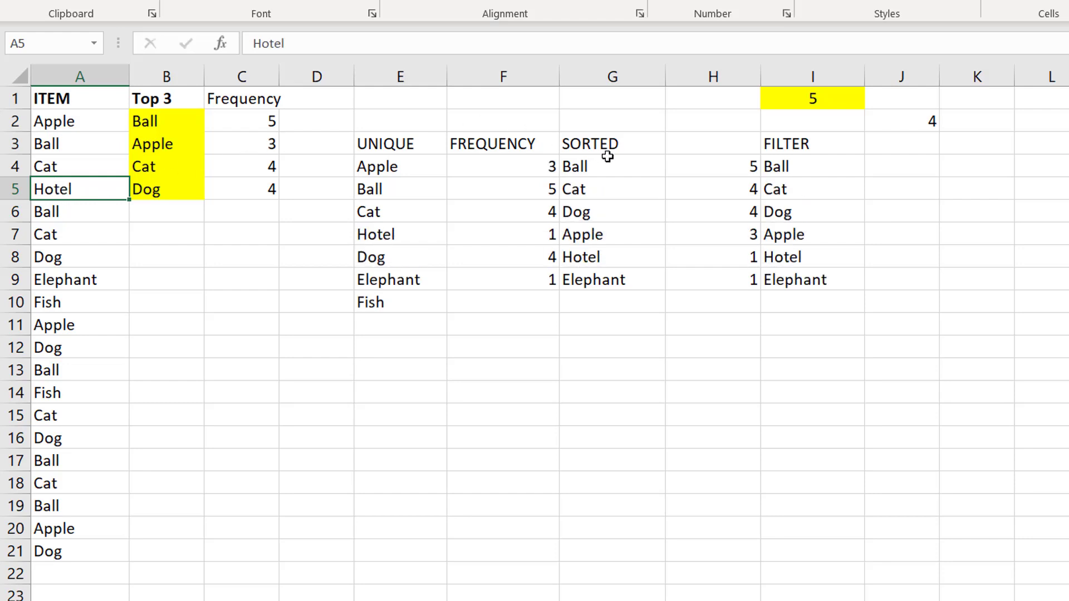
- Set the number of top items in I1 to 3
click(829, 94)
text(3)
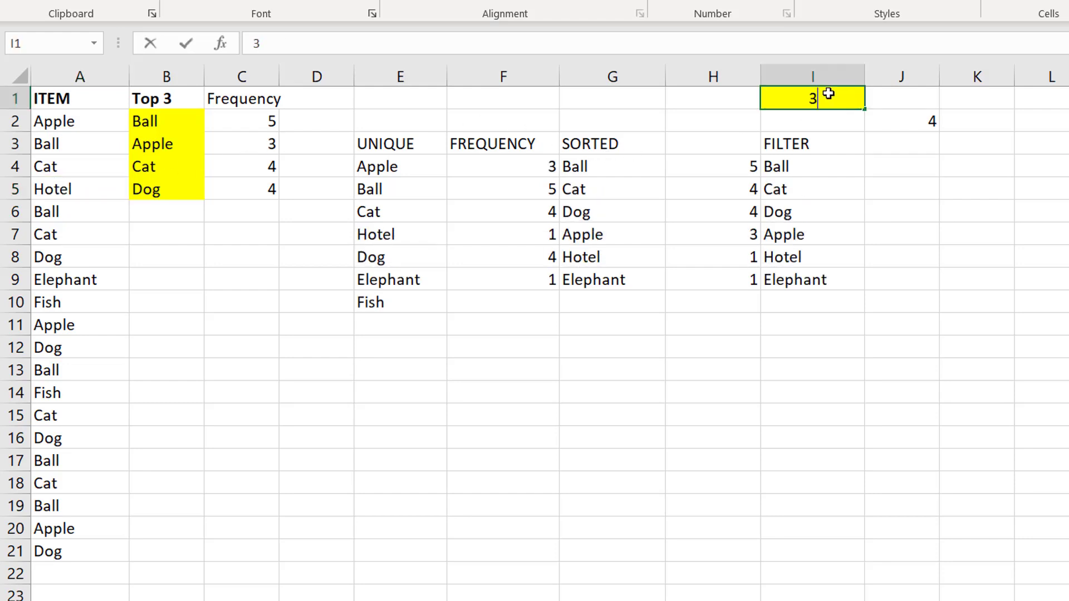
key(Return)
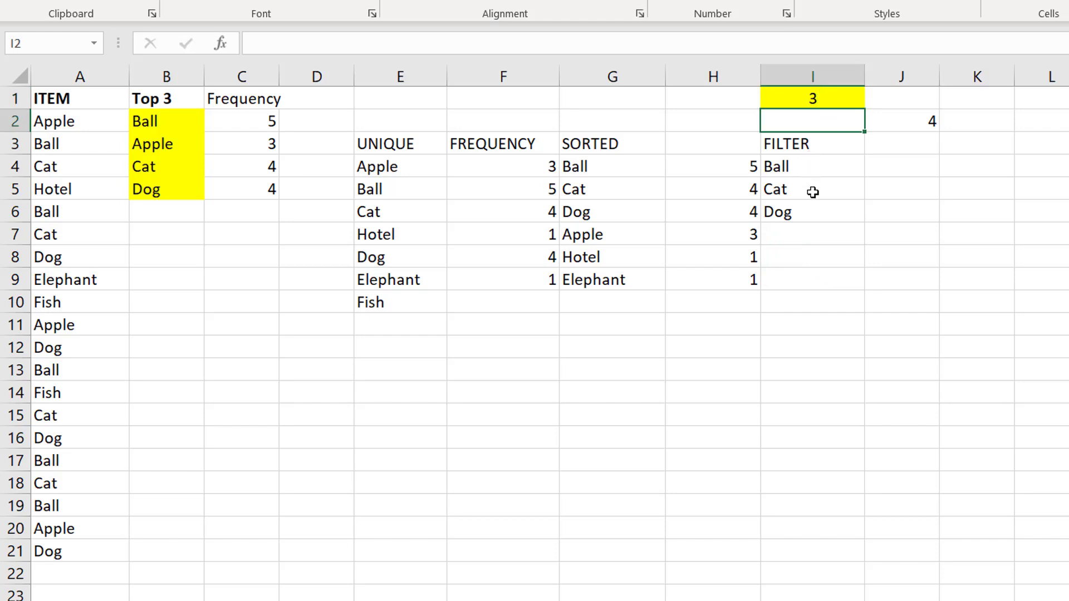